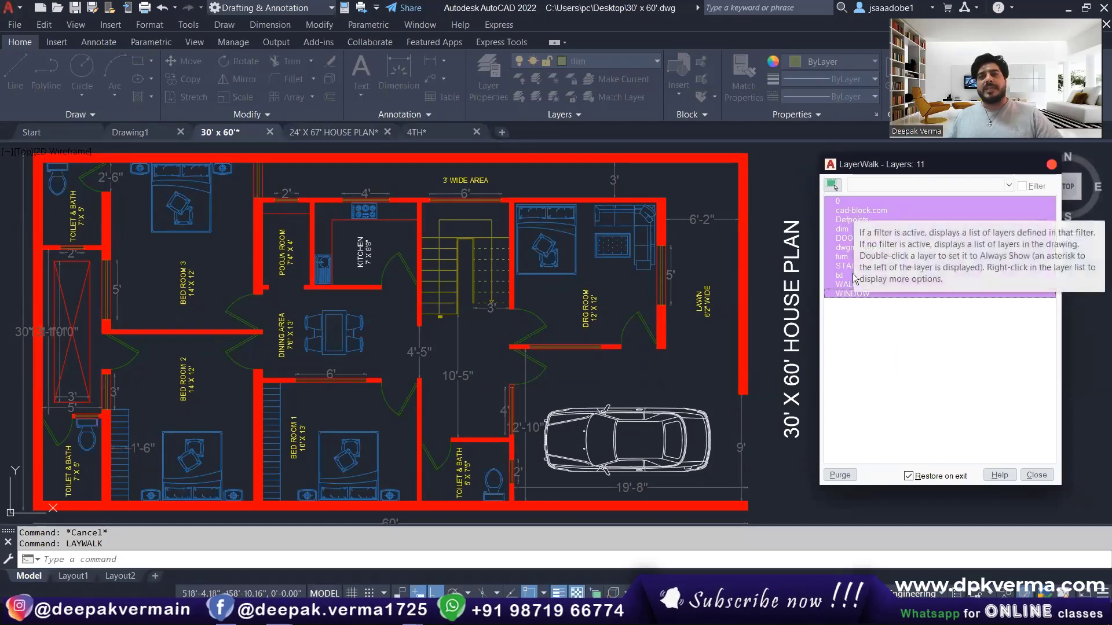
Step: Display layers 0, Defpoints, dim, DOOR and dwgmodels.com one at a time in LayerWalk
click(845, 202)
click(846, 211)
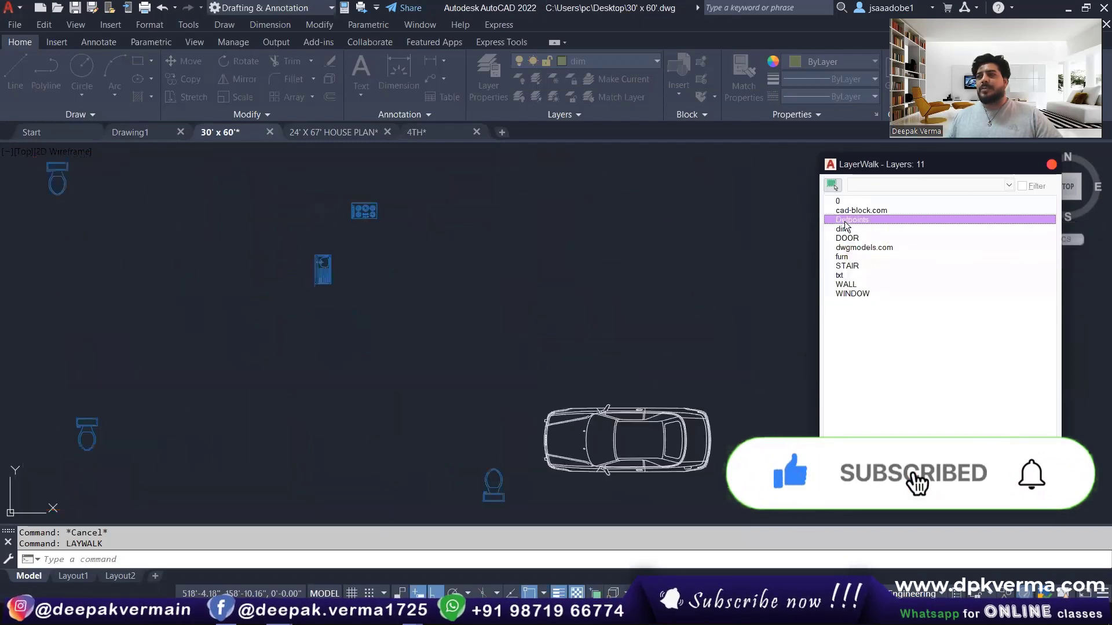
click(845, 229)
click(846, 239)
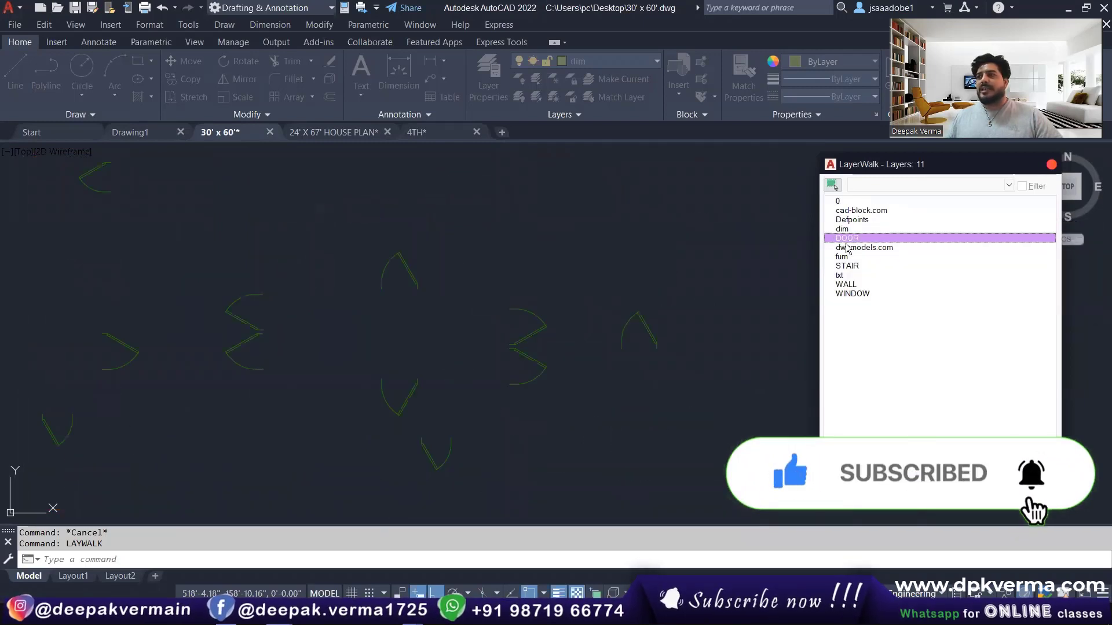
click(846, 248)
Step: Show the furn, txt and WALL layers alone, then select all eleven layers together
click(847, 257)
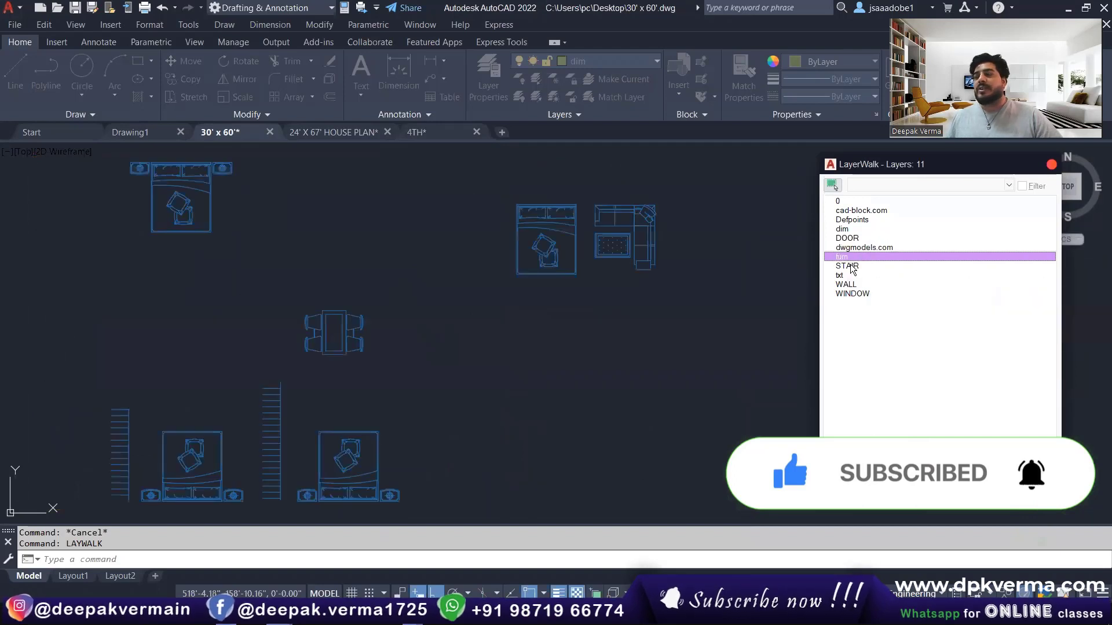
click(851, 266)
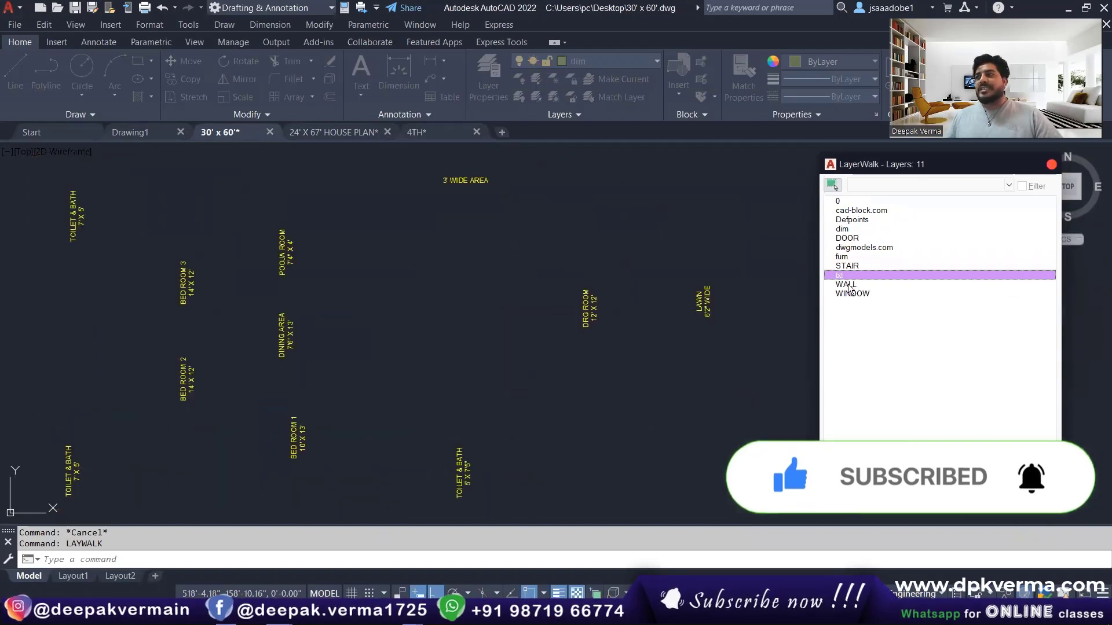
click(849, 285)
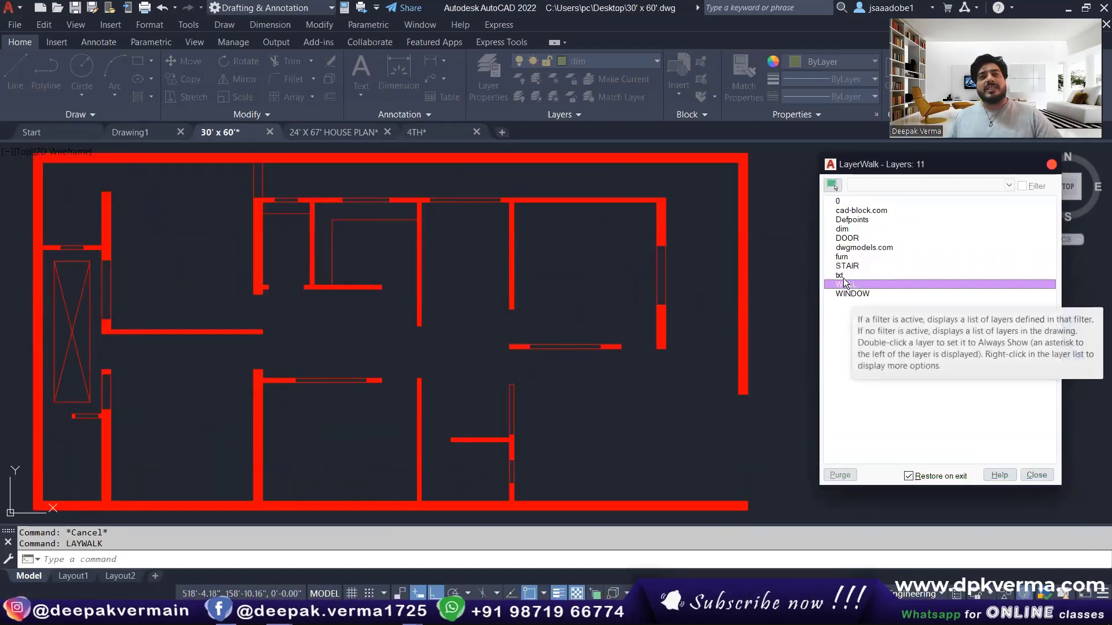
drag(846, 203, 852, 294)
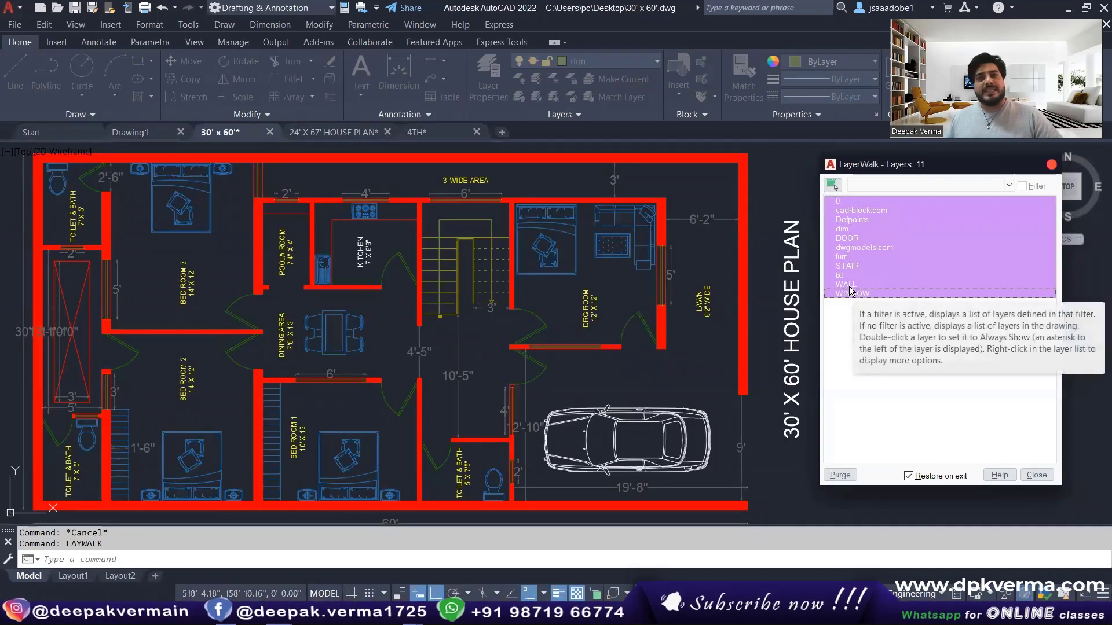
Step: End LayerWalk and turn off layers 0, cad-block.com and Defpoints
click(1051, 165)
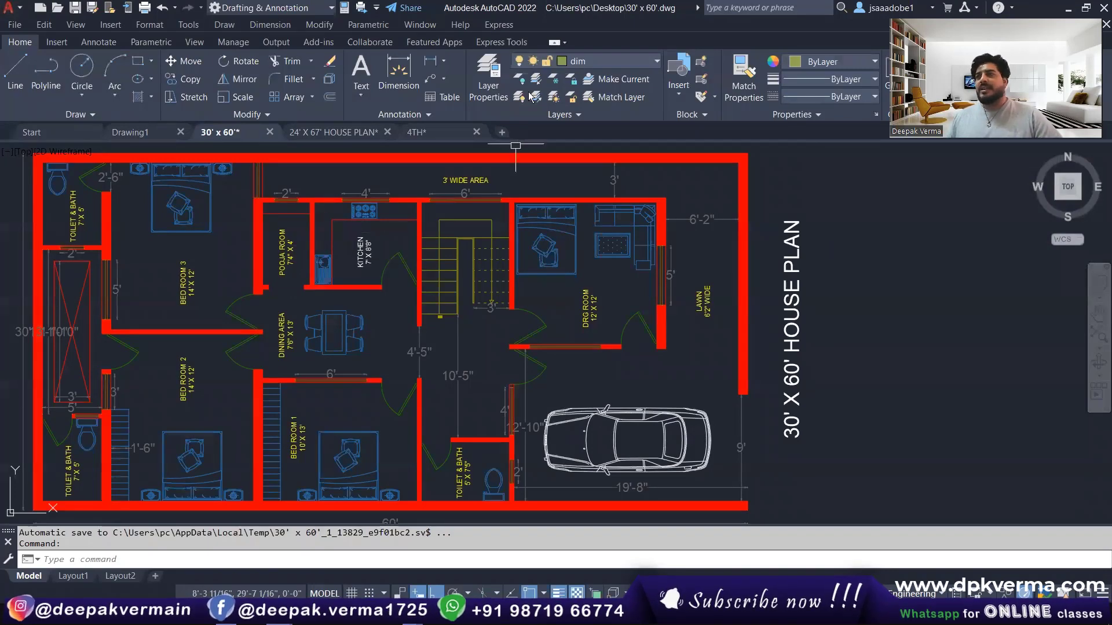
click(582, 64)
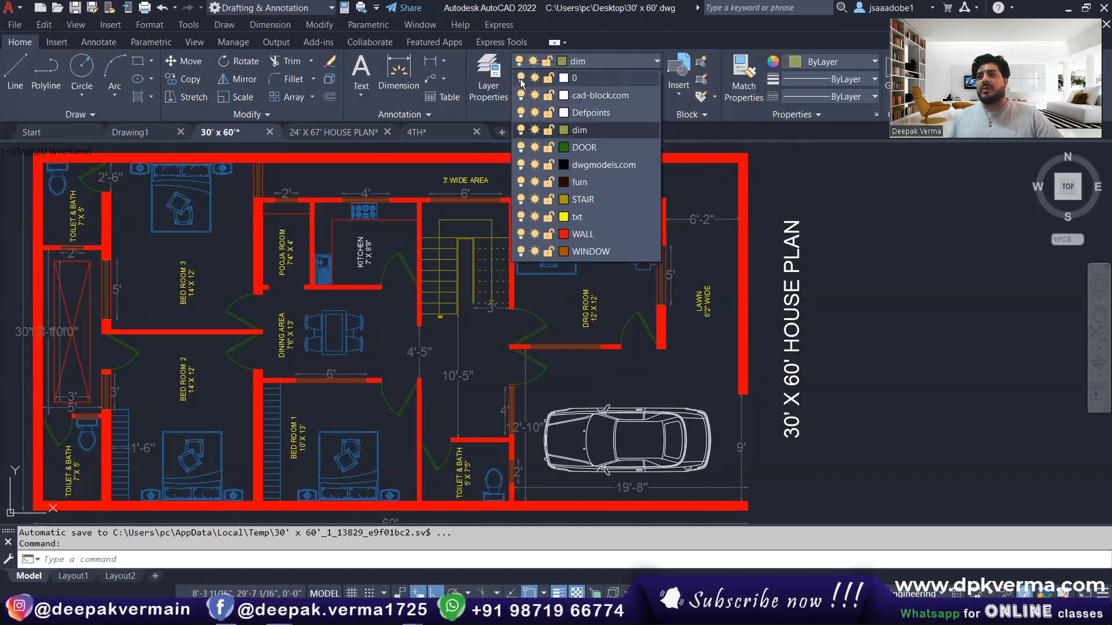
click(520, 78)
click(520, 94)
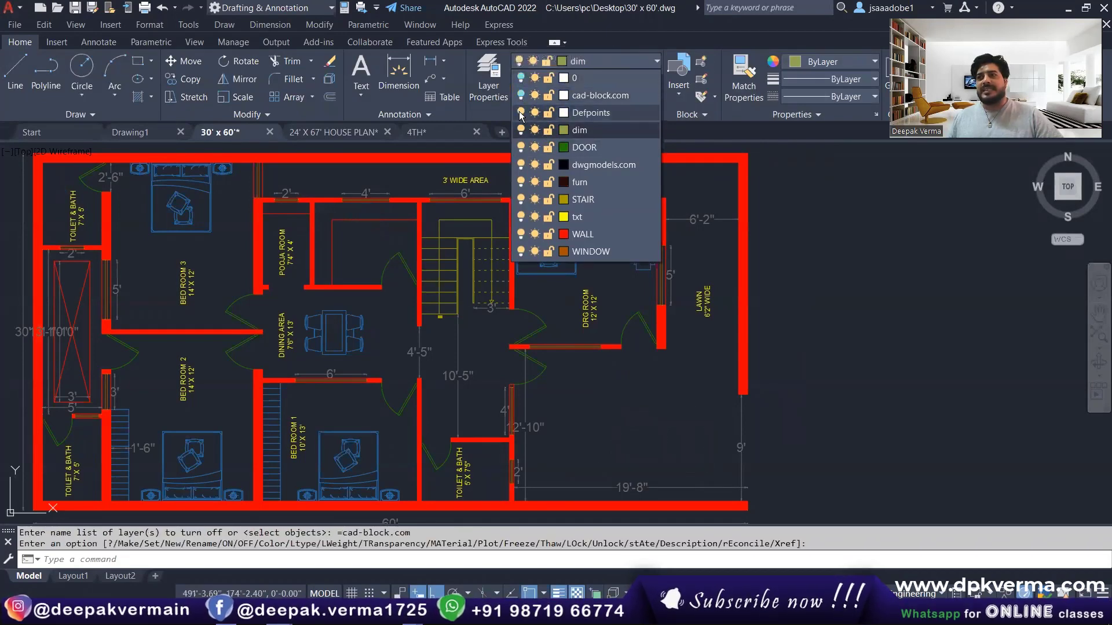
click(520, 129)
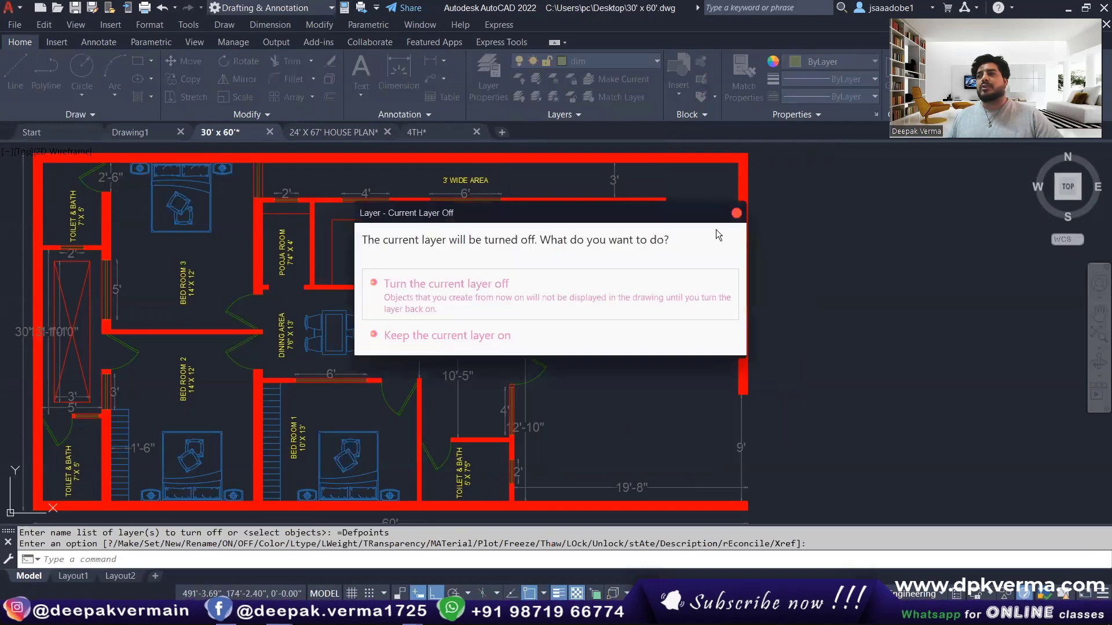
Step: Keep dim on, turn DOOR off, then switch 0, cad-block.com, Defpoints and DOOR back on
click(447, 335)
click(585, 60)
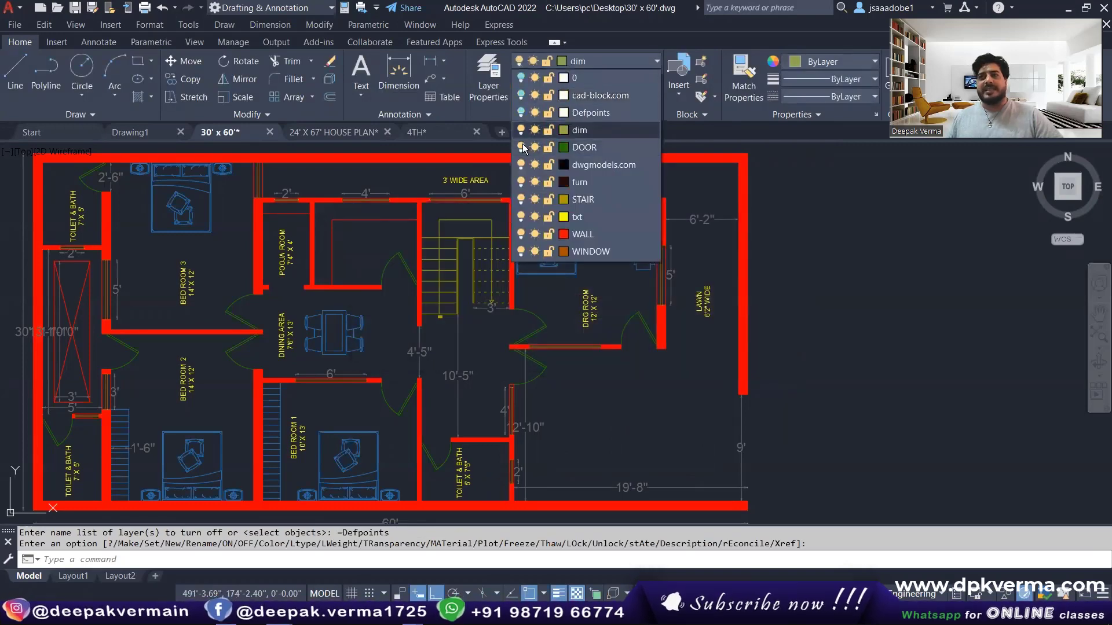
click(521, 147)
click(520, 112)
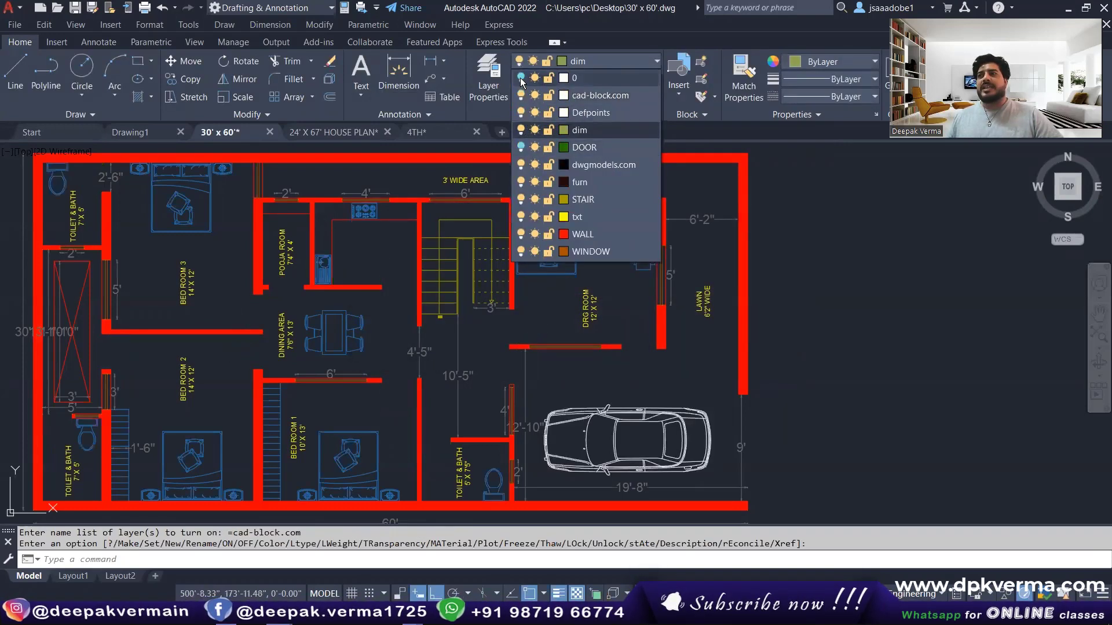
click(520, 78)
click(521, 147)
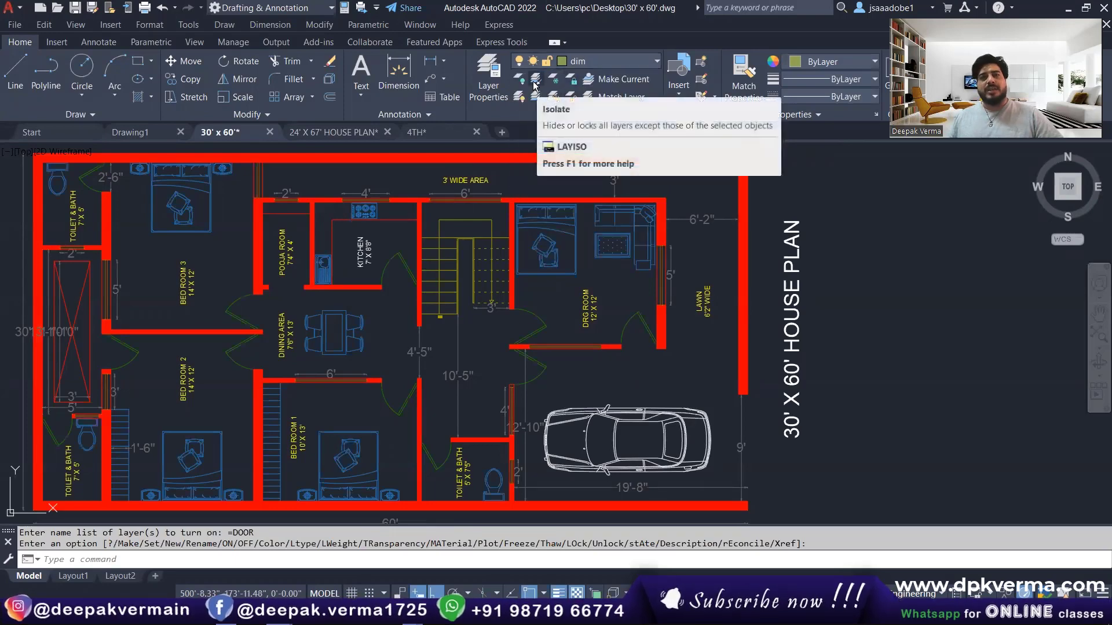
Step: Isolate the txt layer with LAYISO by picking a room label
click(533, 83)
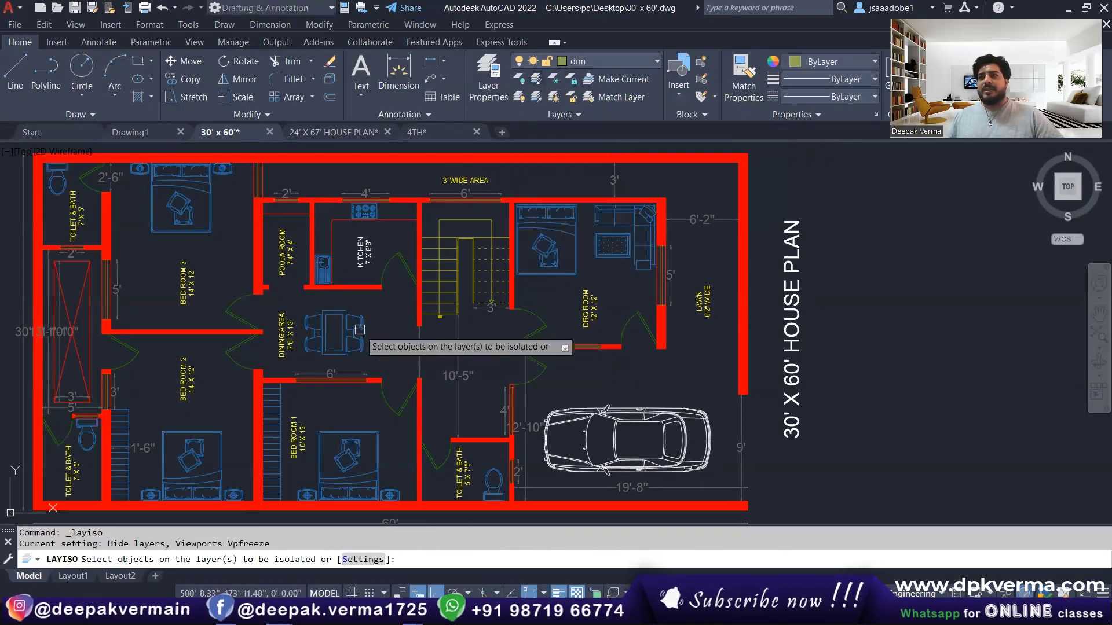
click(286, 256)
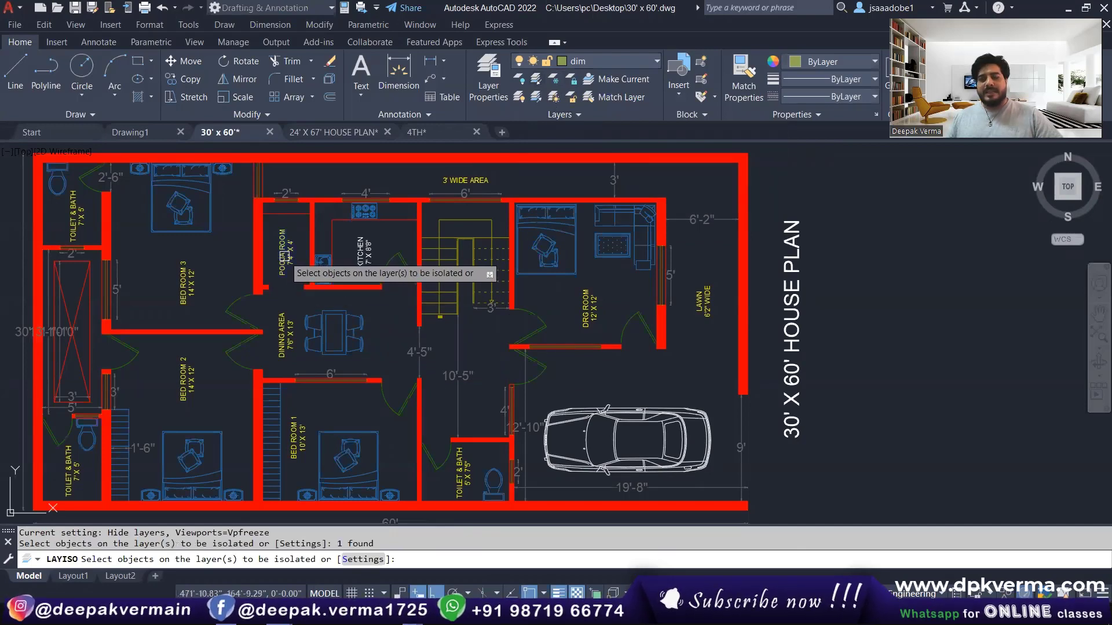
key(Return)
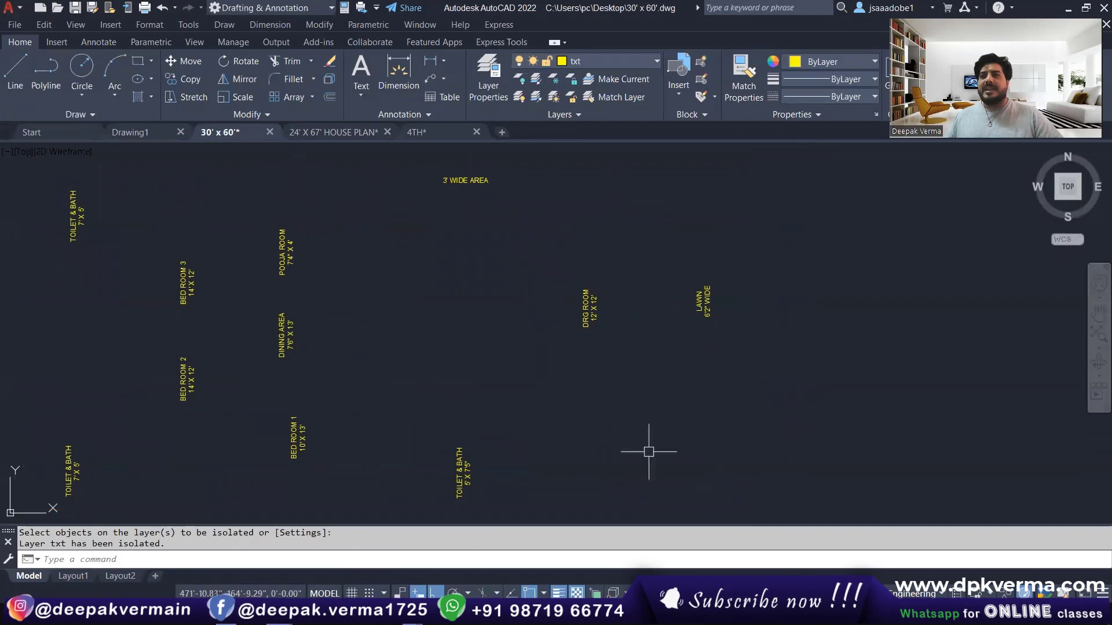
click(602, 61)
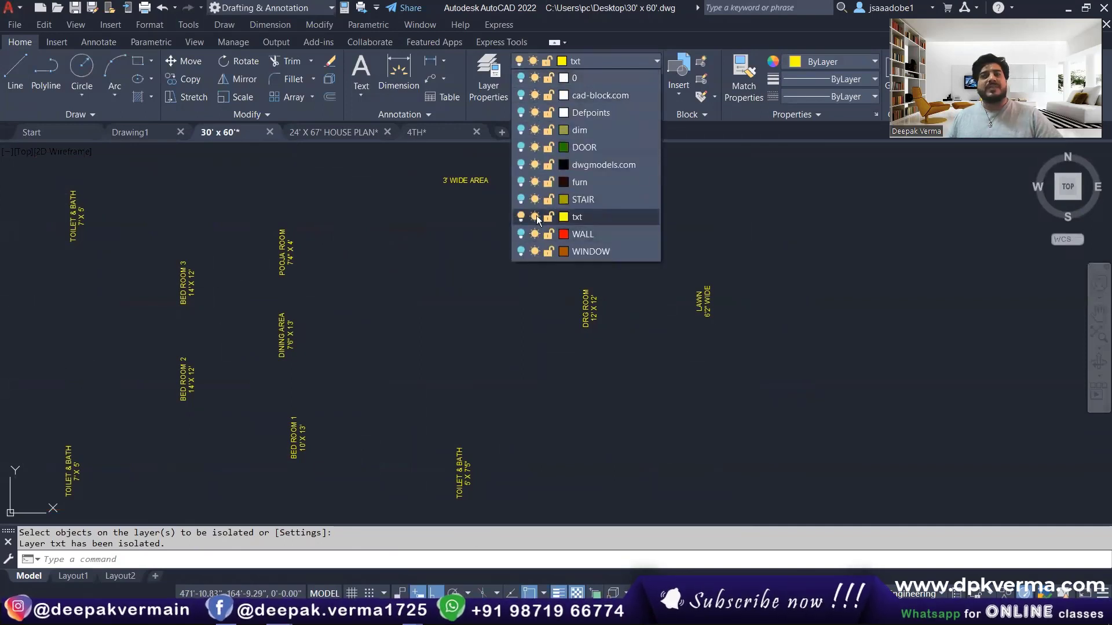
Step: Switch every hidden layer back on, from STAIR and DOOR through WALL and WINDOW
click(521, 200)
click(520, 164)
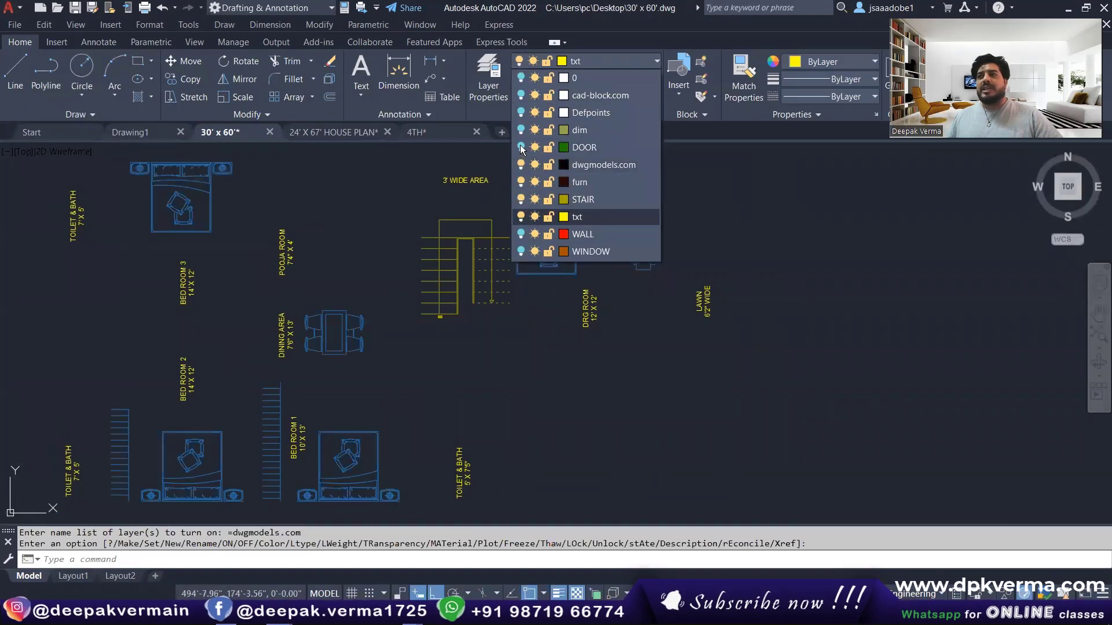
click(521, 129)
click(520, 95)
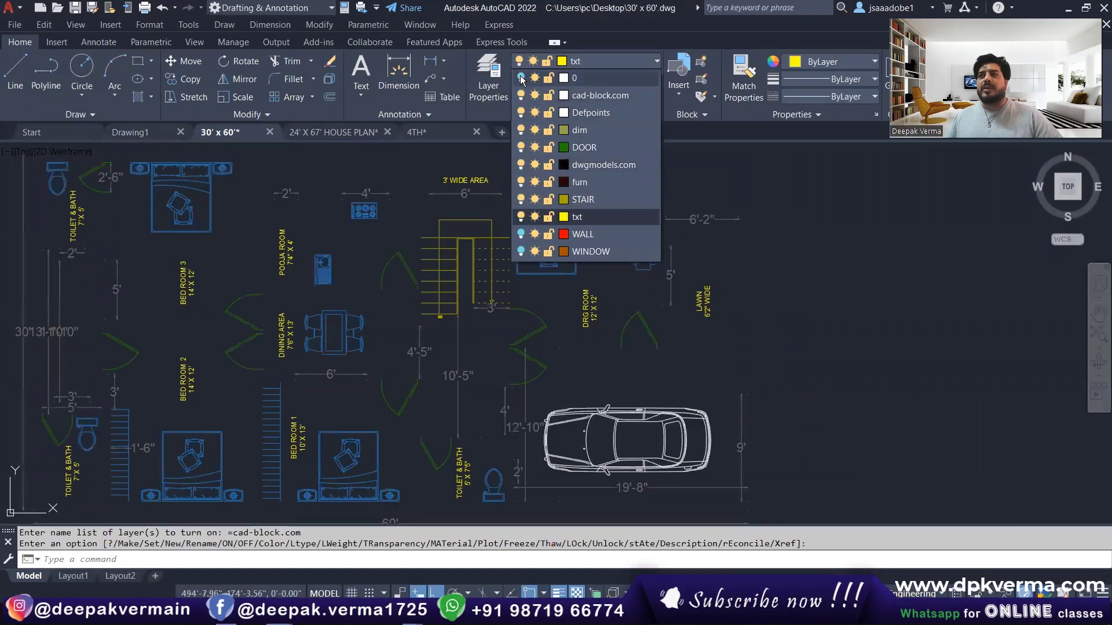
click(521, 234)
click(520, 251)
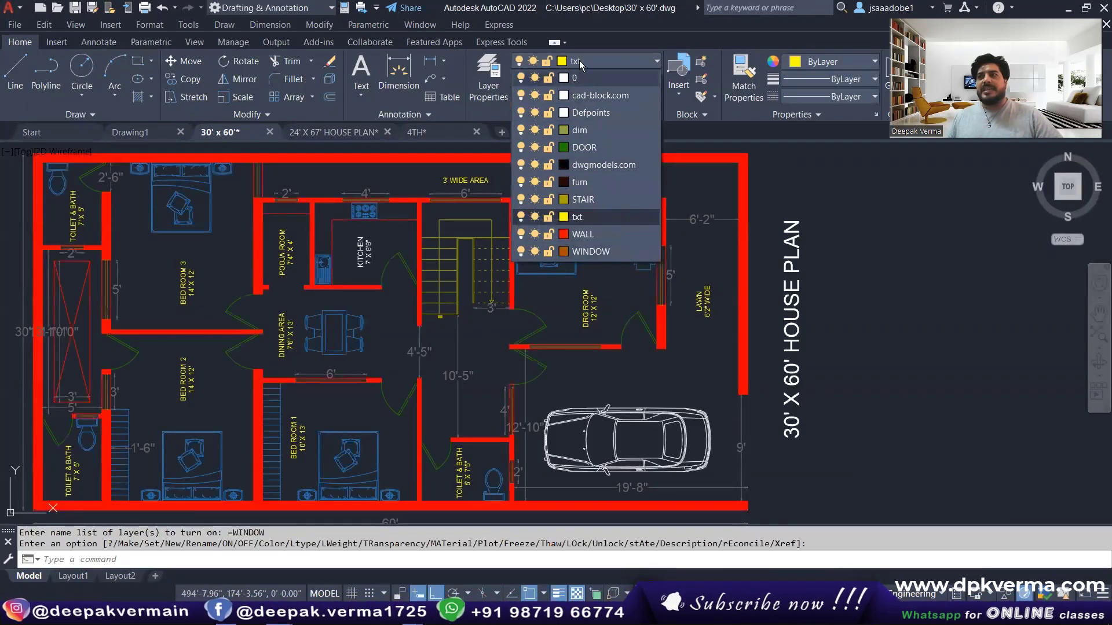
click(580, 64)
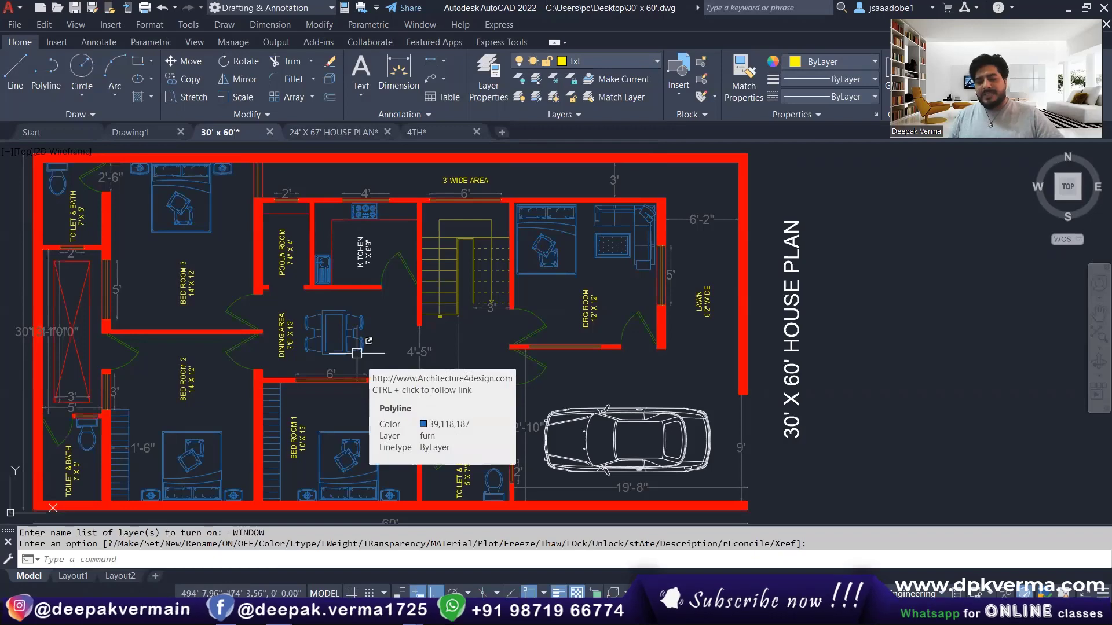
Step: Restart LayerWalk with LAYW and view the WALL and WINDOW layers alone
text(LAYW)
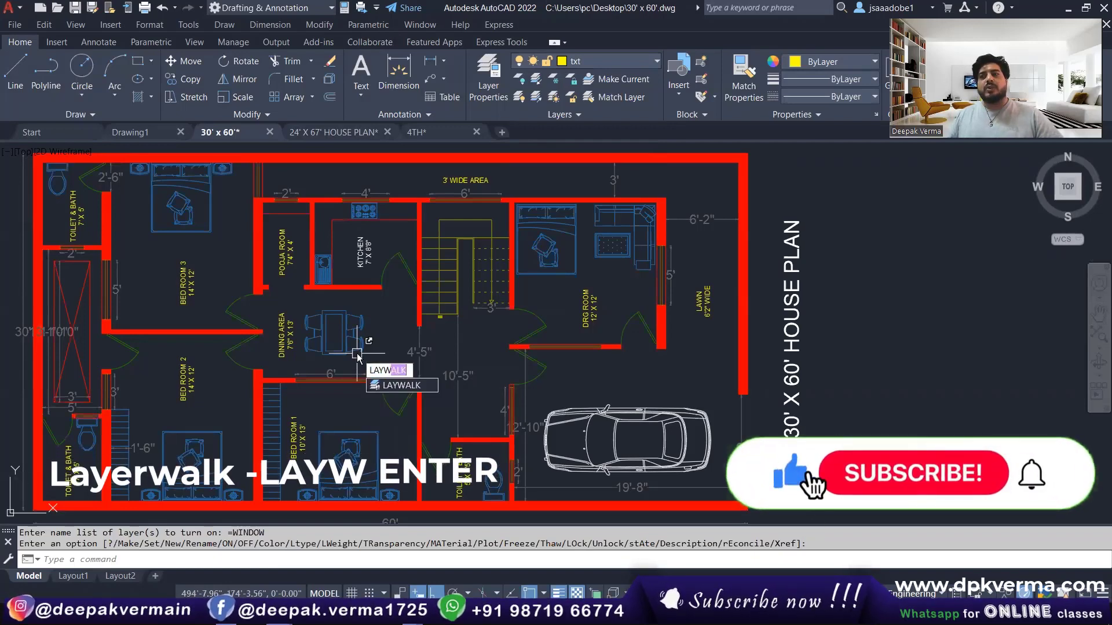
key(Return)
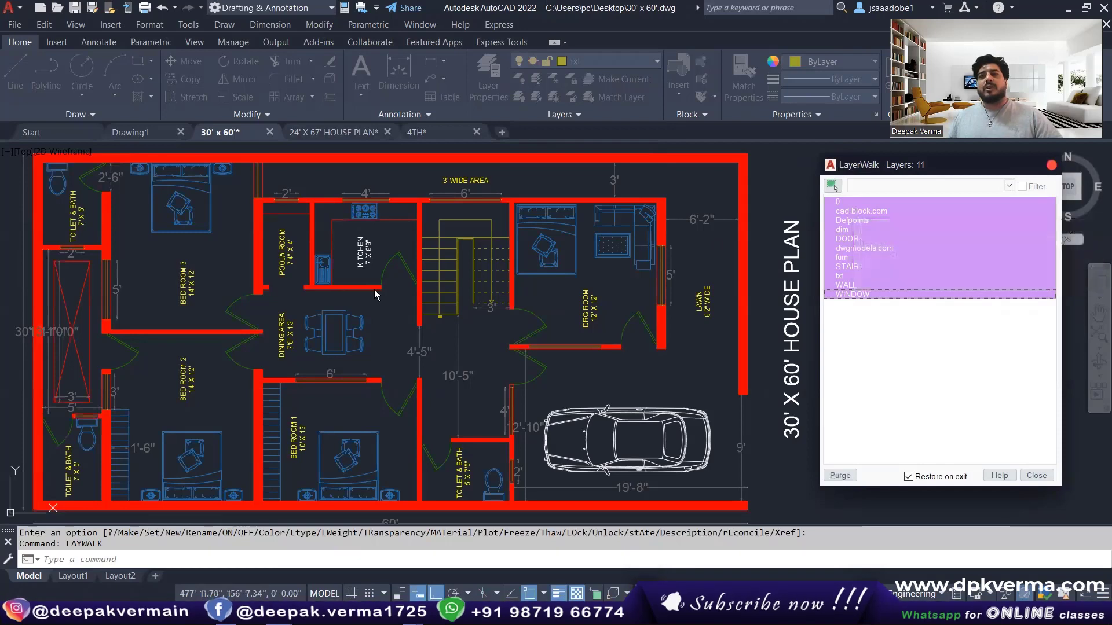
click(846, 285)
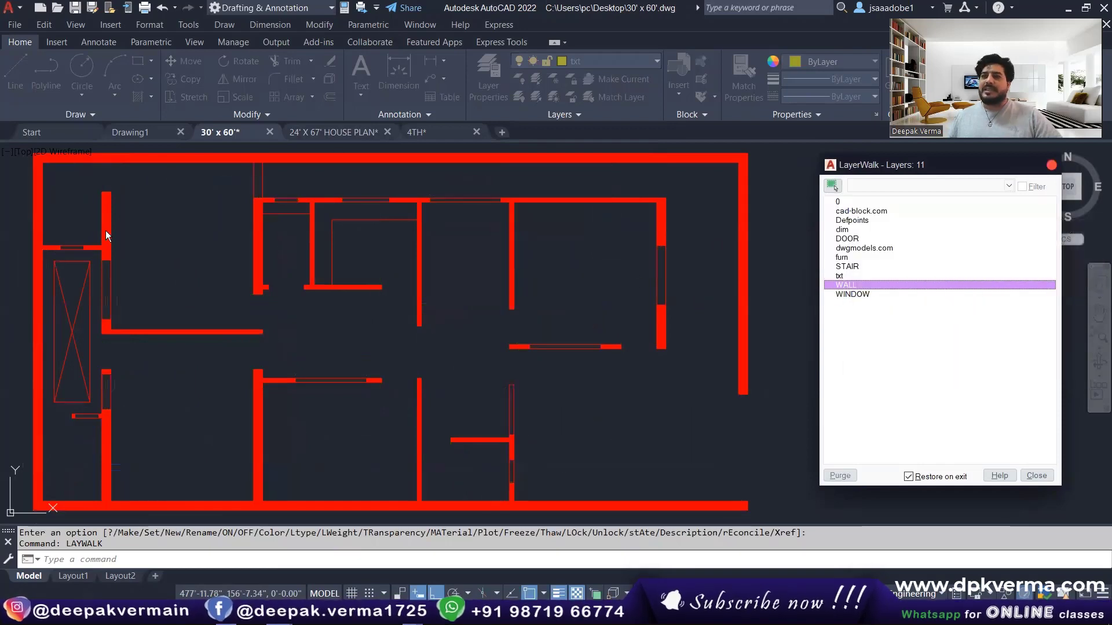
key(Down)
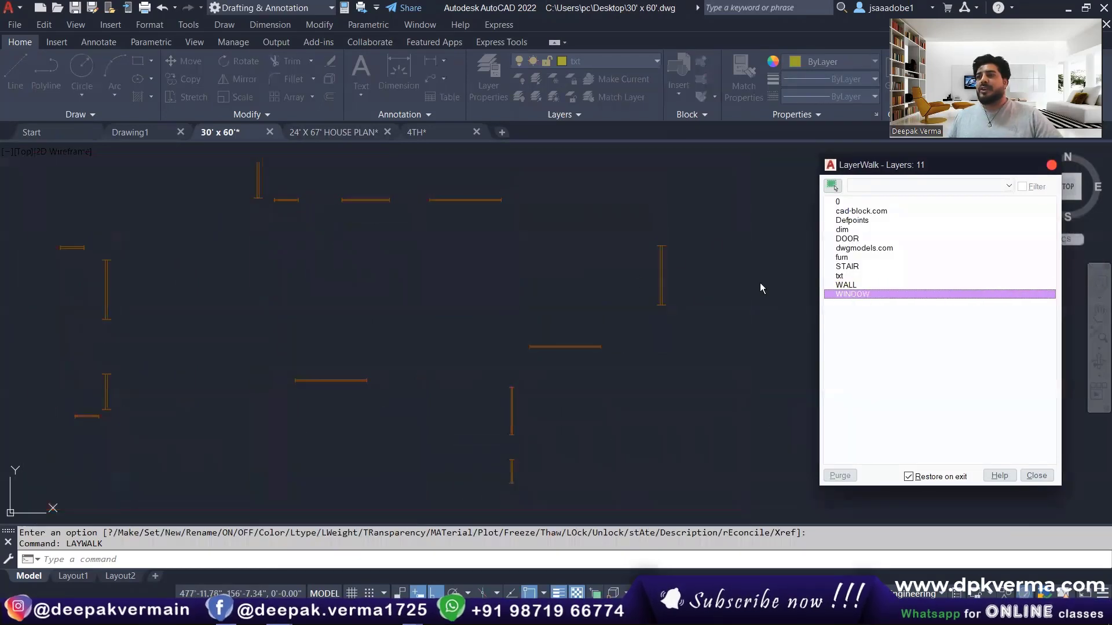
Step: Display the DOOR, dim, txt, WALL and dwgmodels.com layers individually
click(839, 241)
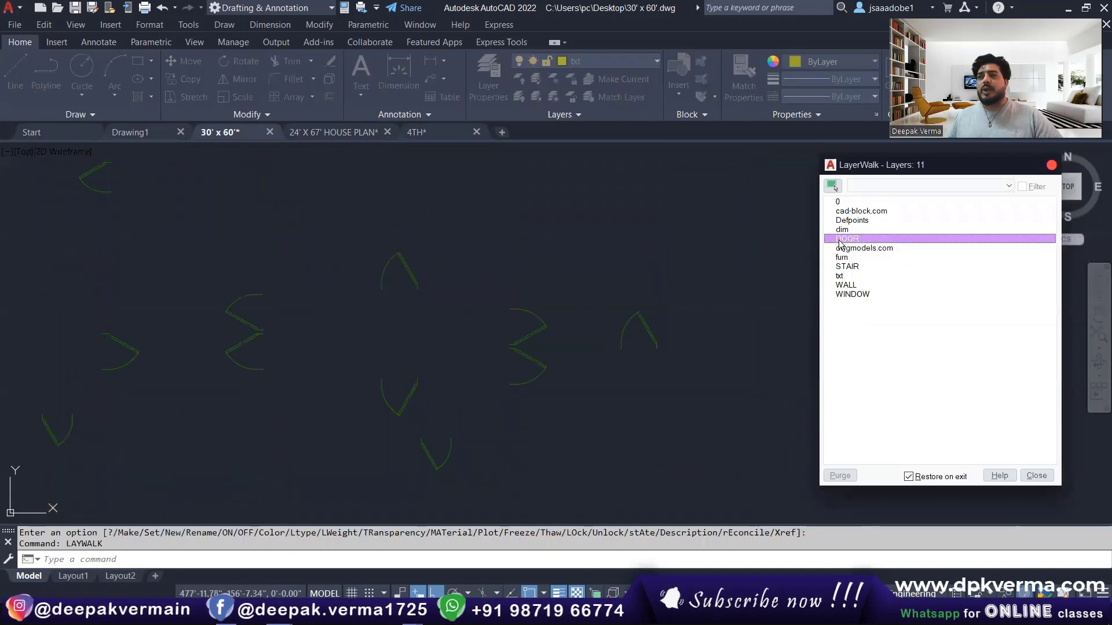
click(839, 230)
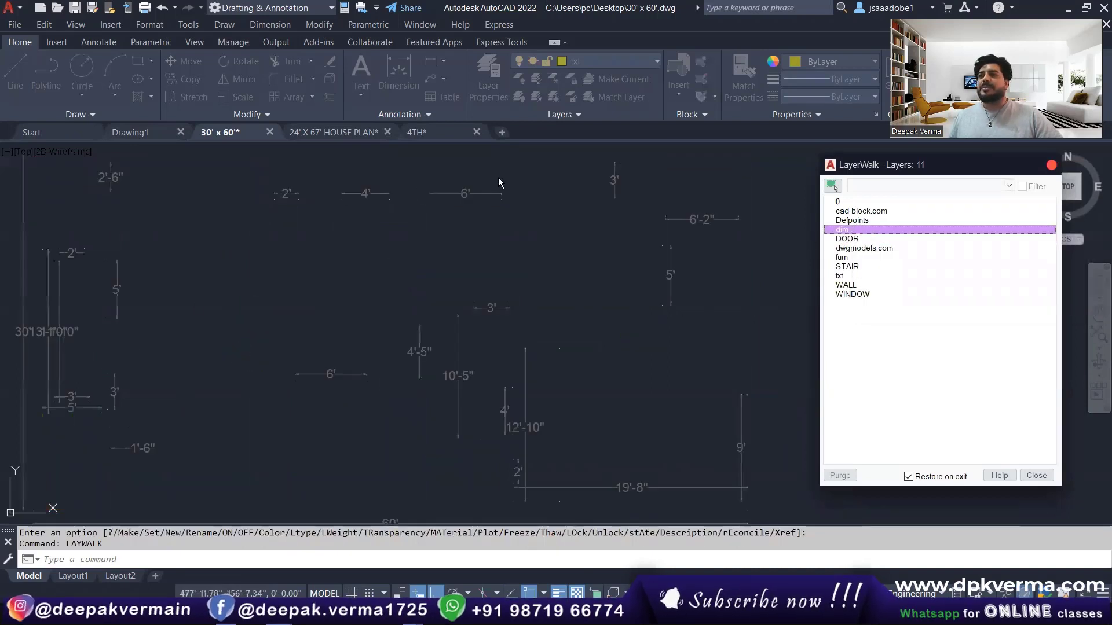
click(849, 268)
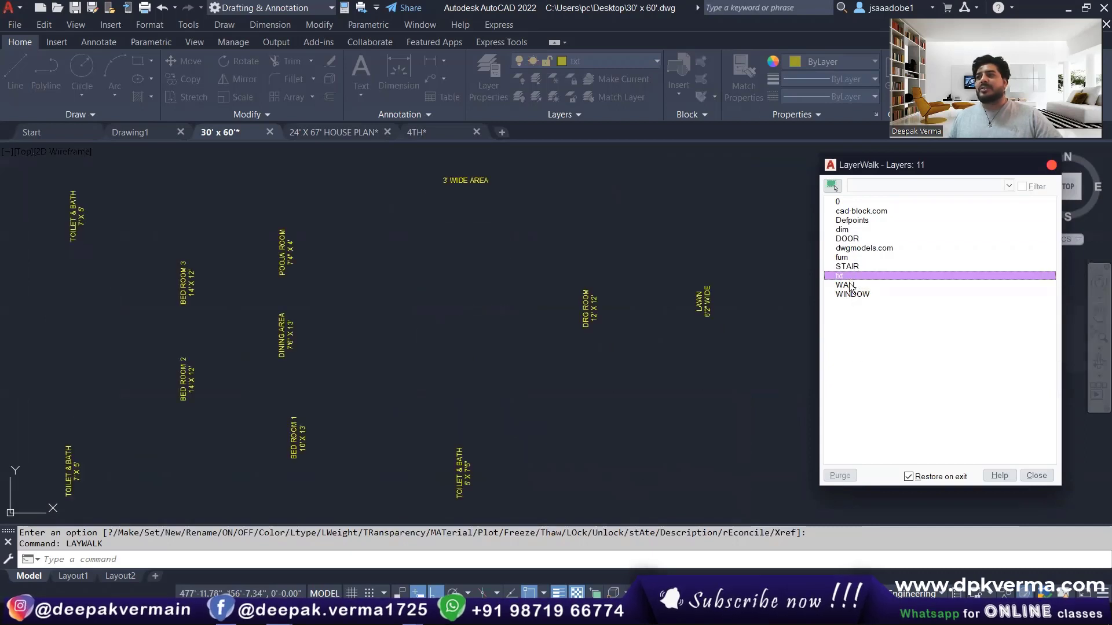
click(847, 286)
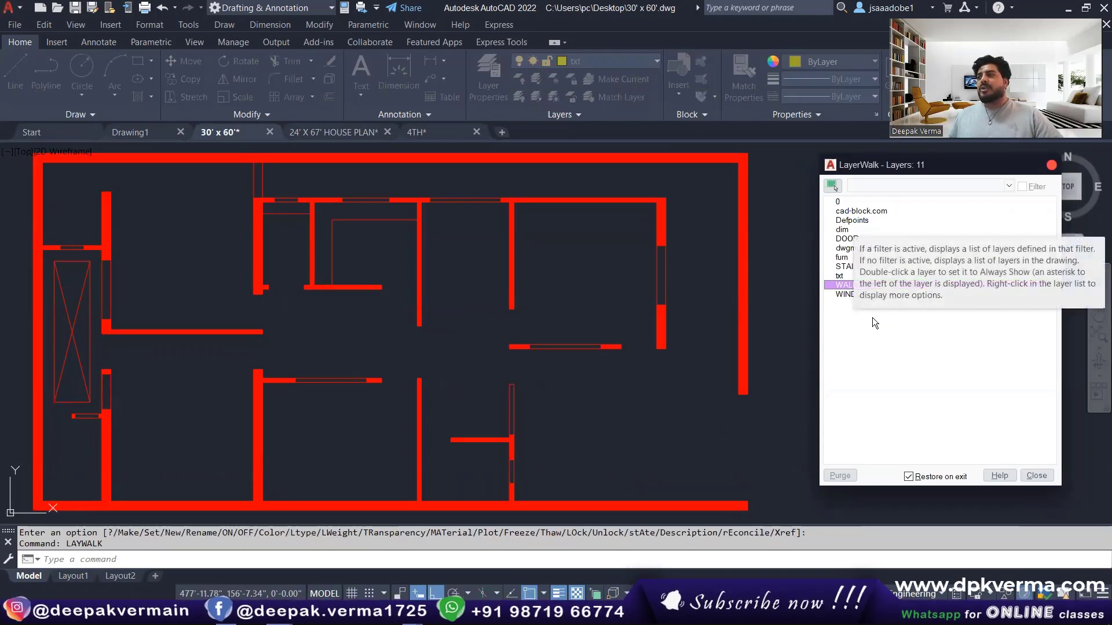
click(855, 248)
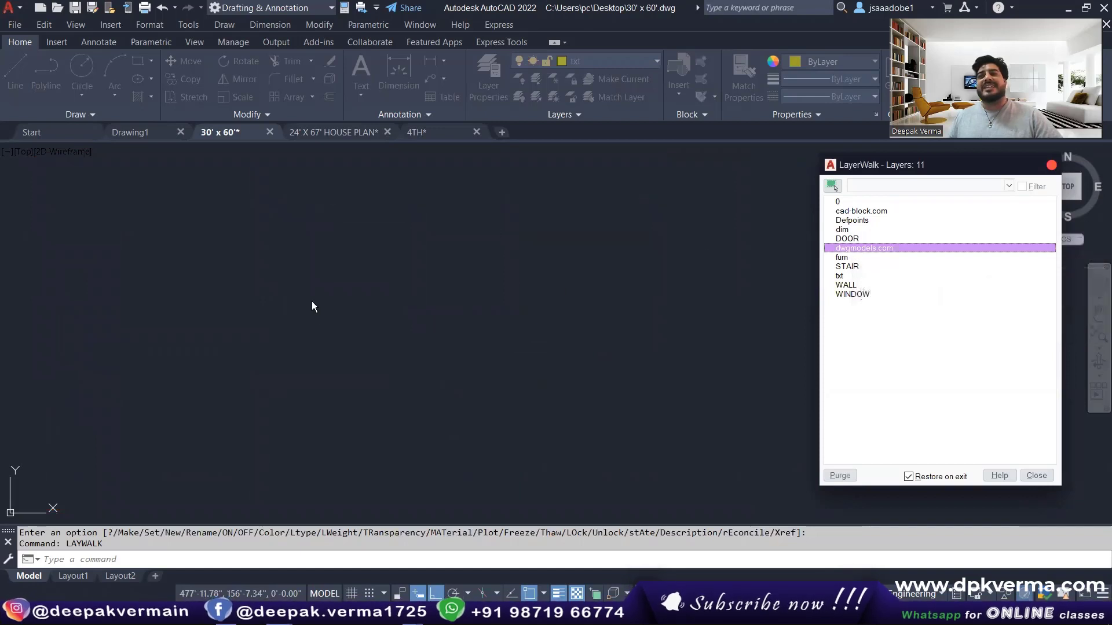
Step: Purge the dwgmodels.com layer and select layers 0 through WINDOW to show the full plan
click(837, 478)
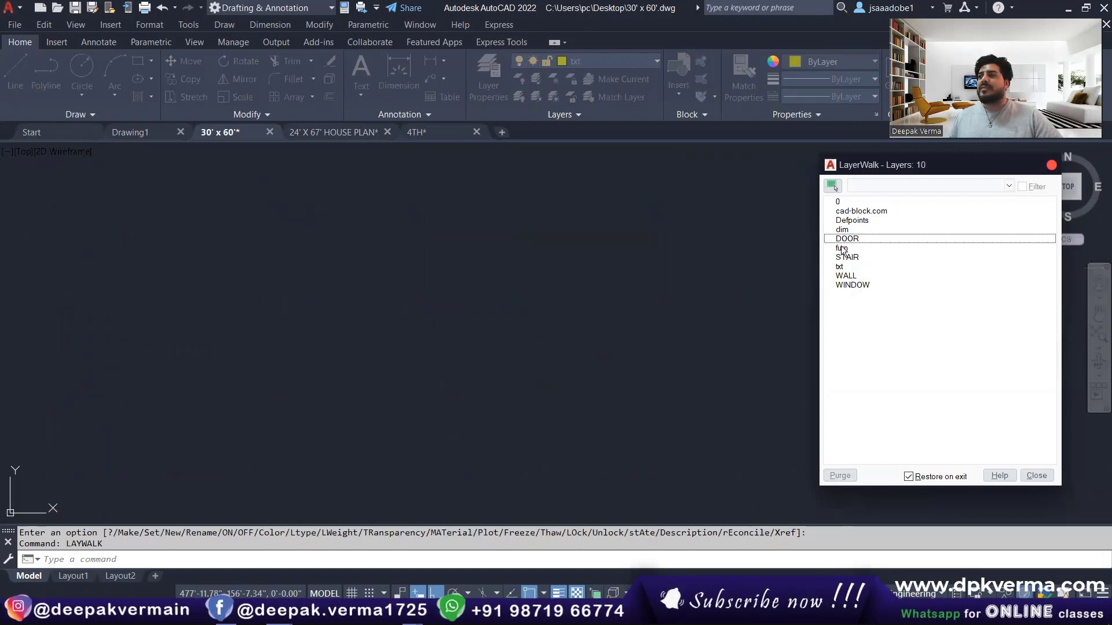
shift+click(845, 204)
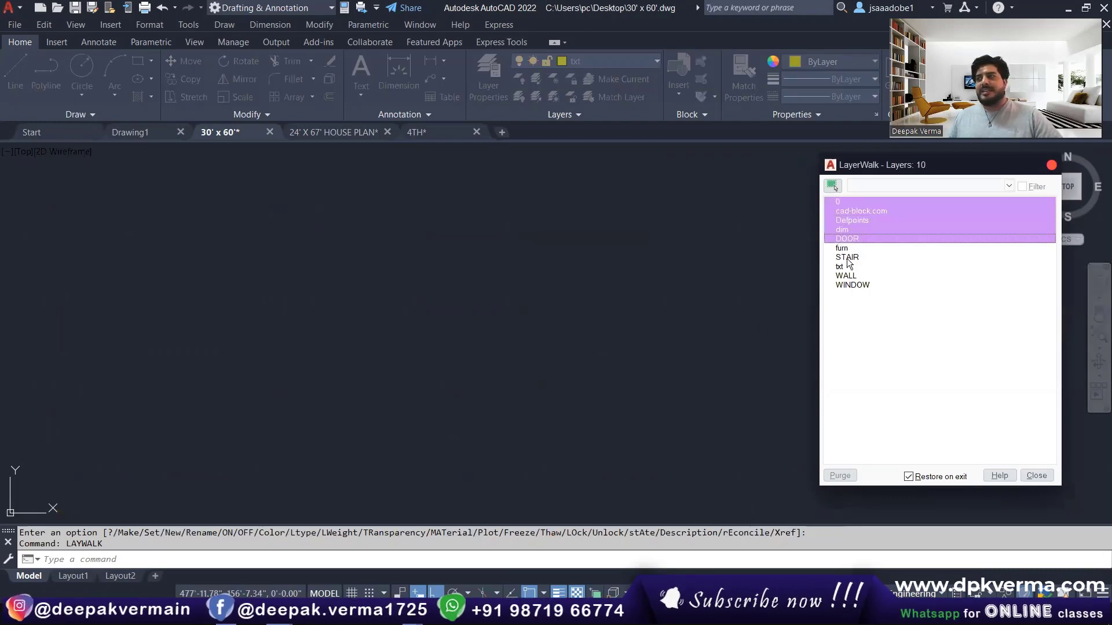
shift+click(847, 285)
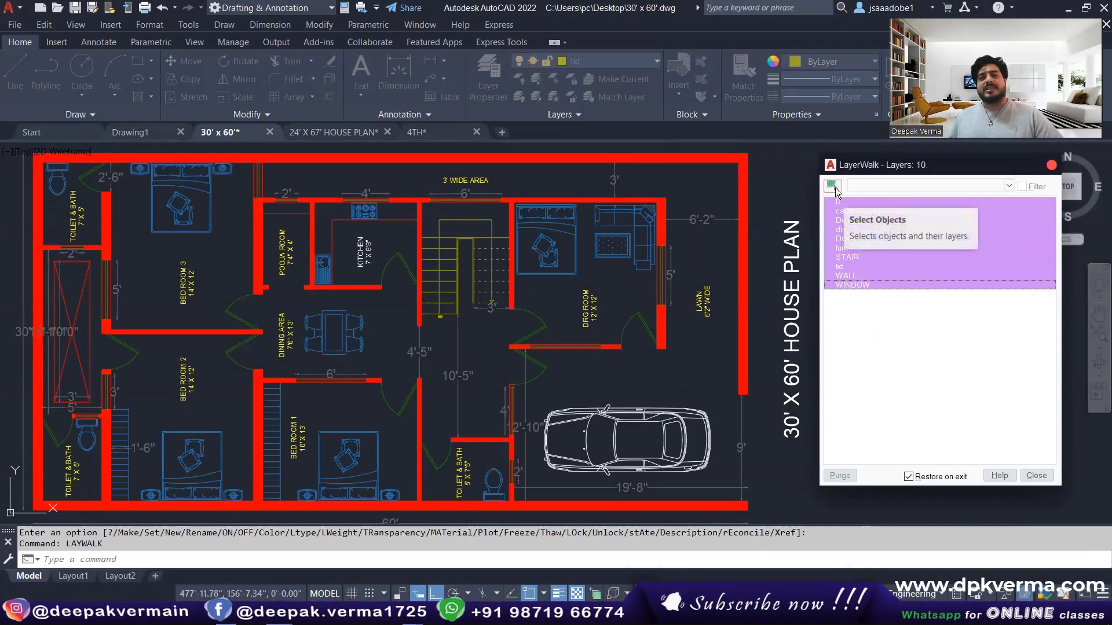
Step: Pick a room label with Select Objects to identify its layer as txt
click(832, 186)
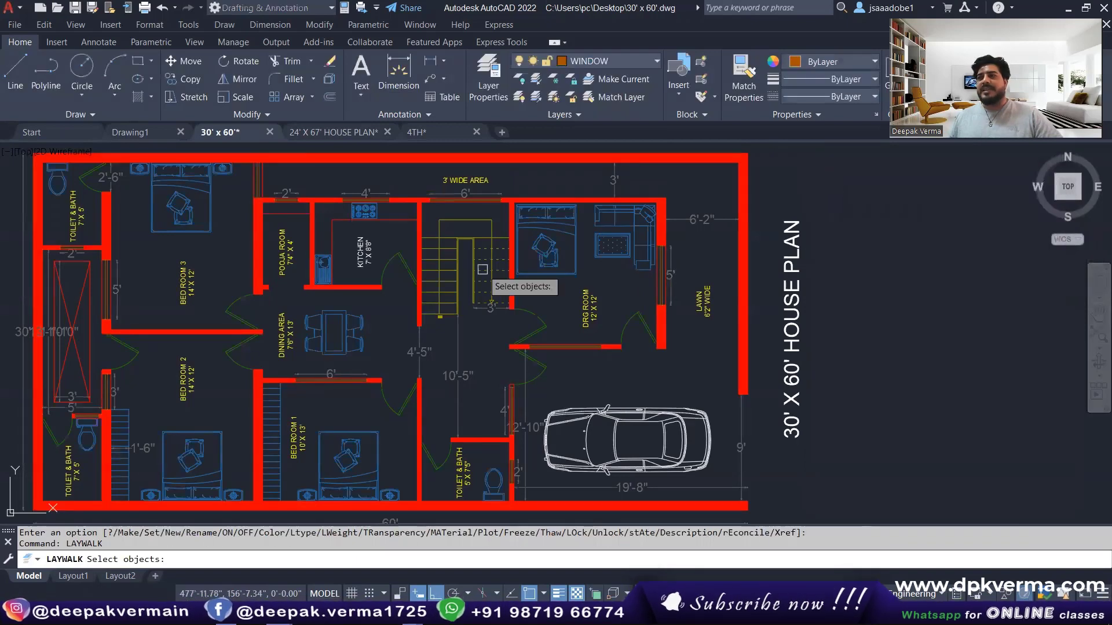
click(191, 275)
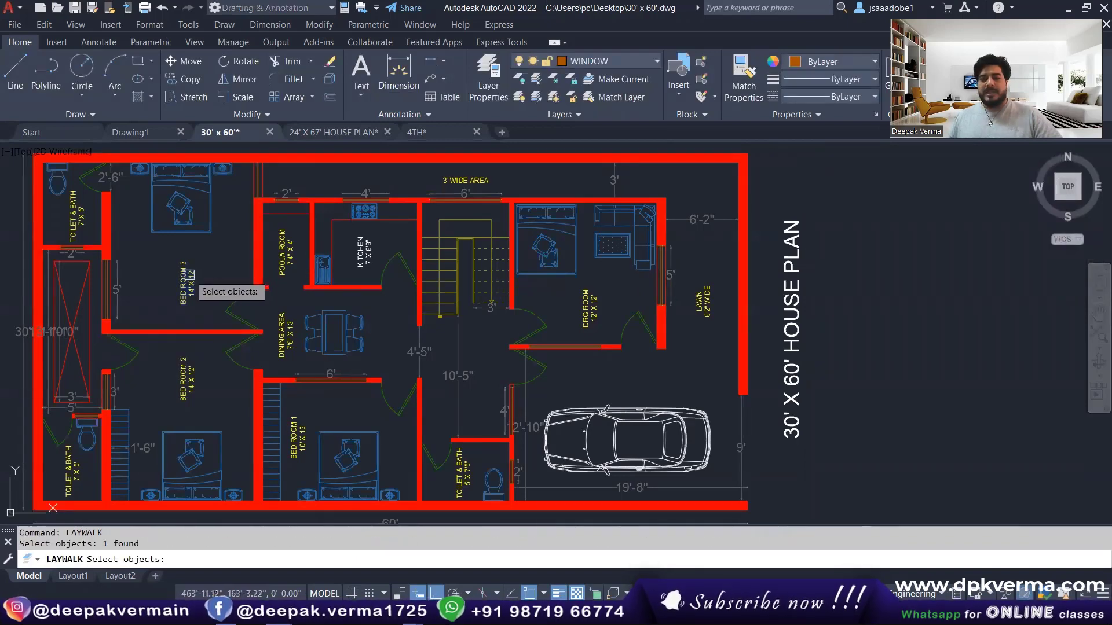
key(Return)
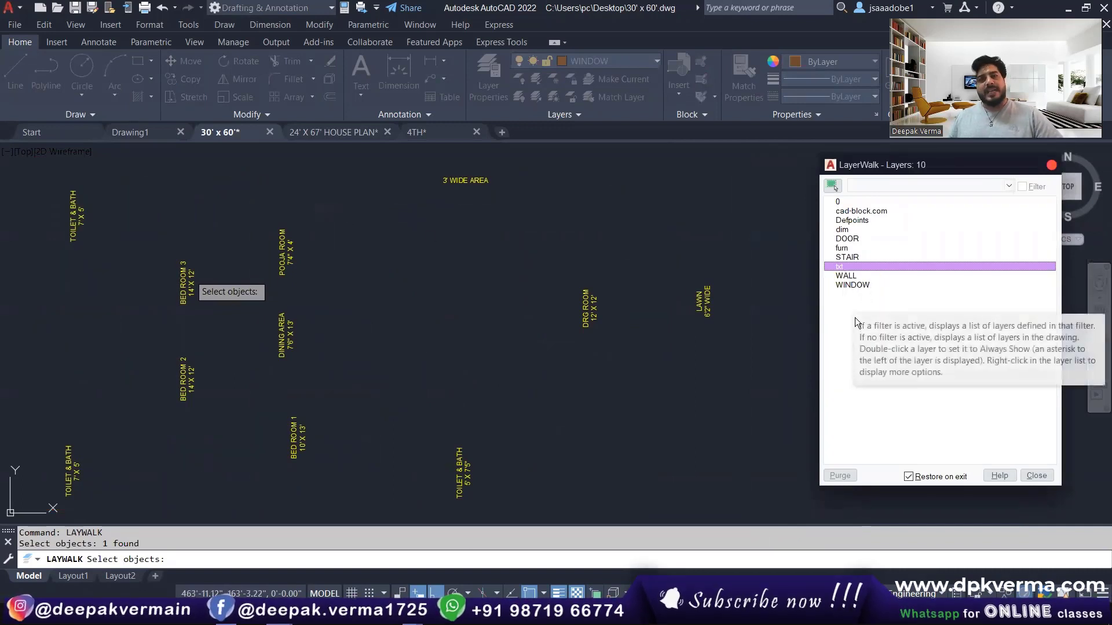
Step: Select all layers, view STAIR and WALL alone, then close LayerWalk restoring every layer
drag(842, 204, 851, 284)
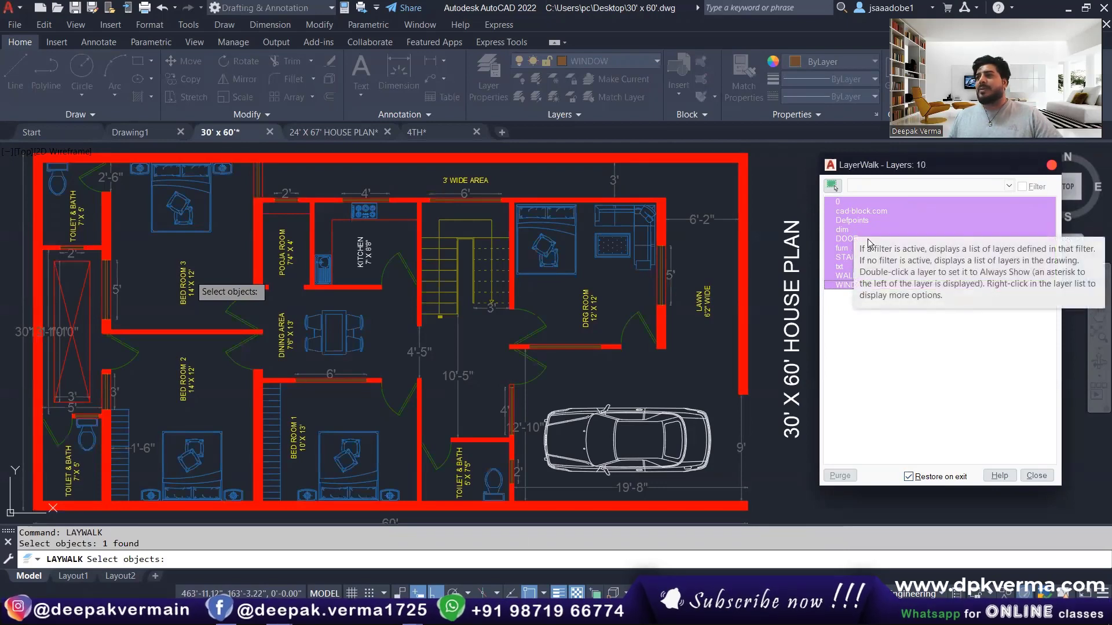
click(867, 259)
click(847, 276)
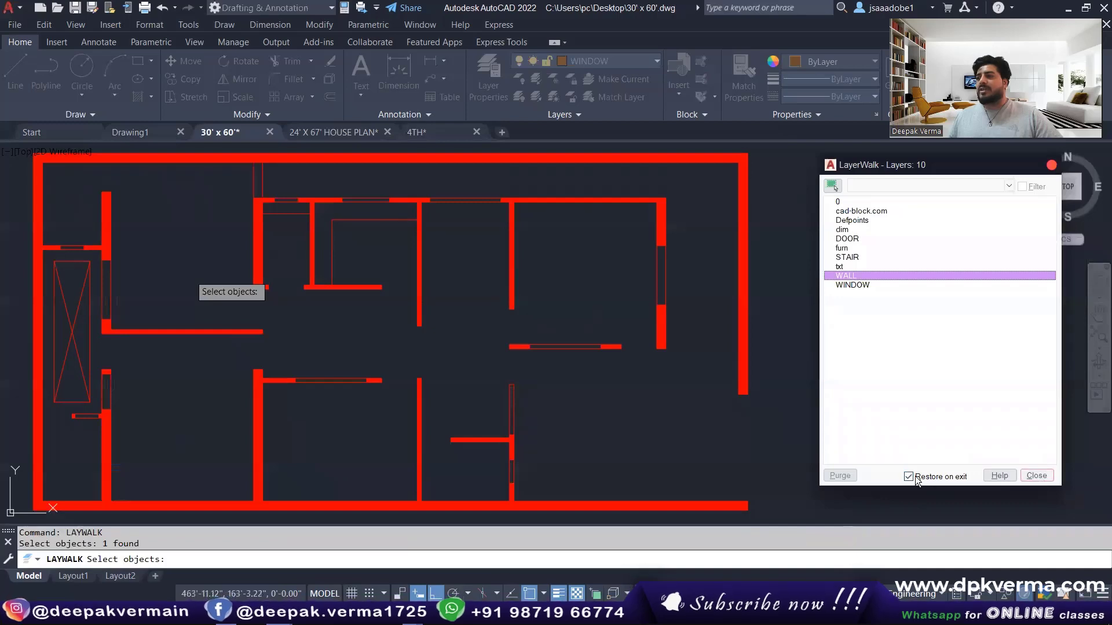
click(1037, 476)
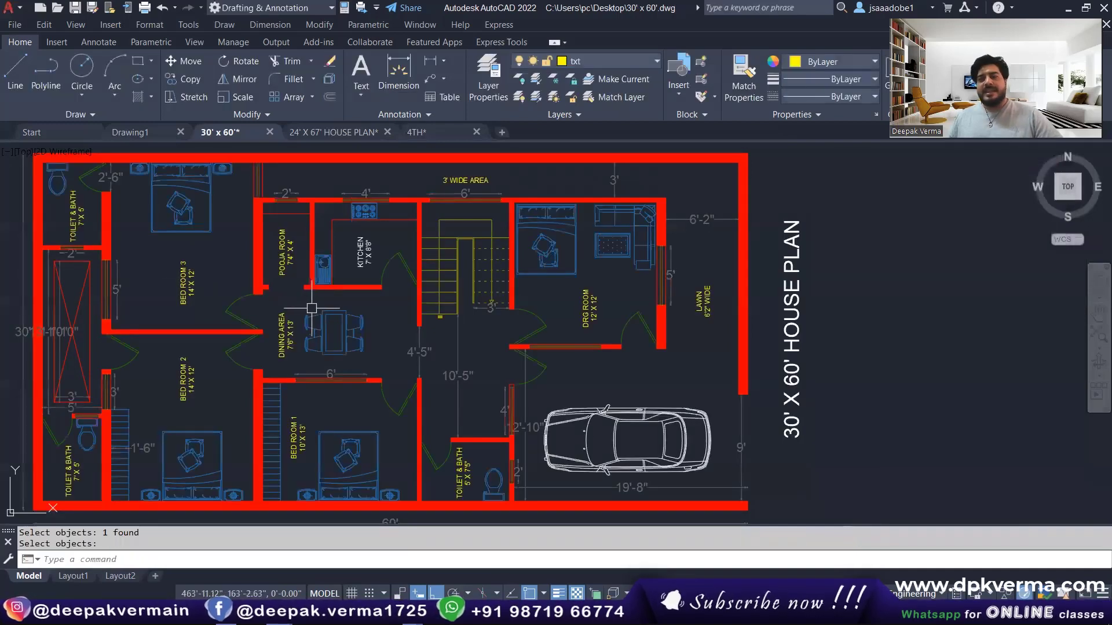
Step: Rerun LayerWalk with Restore on exit unchecked and close it leaving only WALL visible
key(Return)
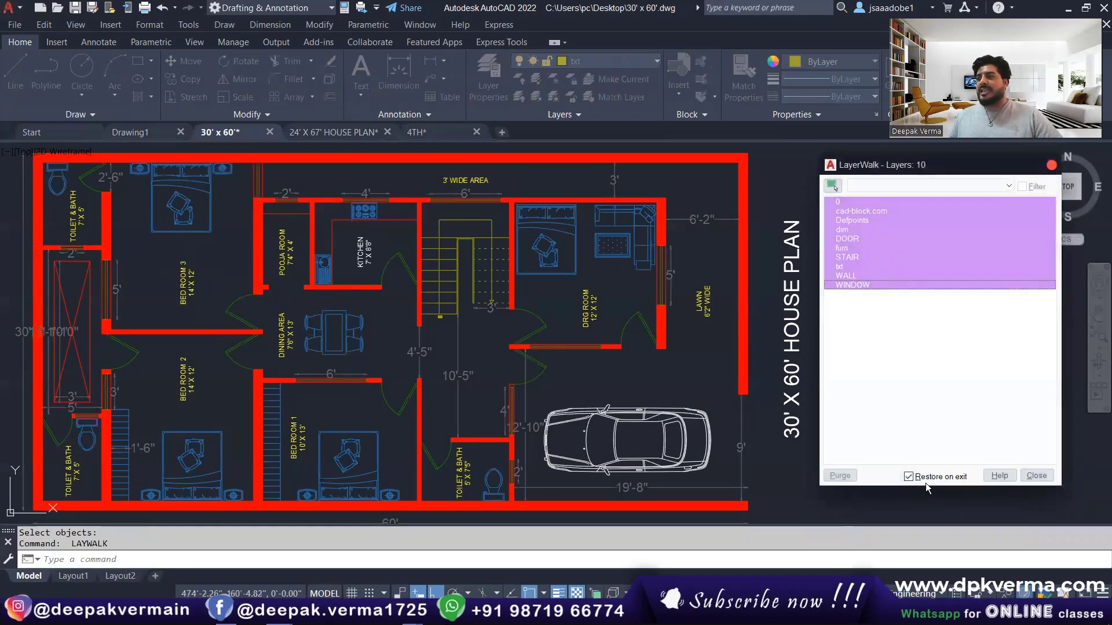
click(923, 477)
click(845, 276)
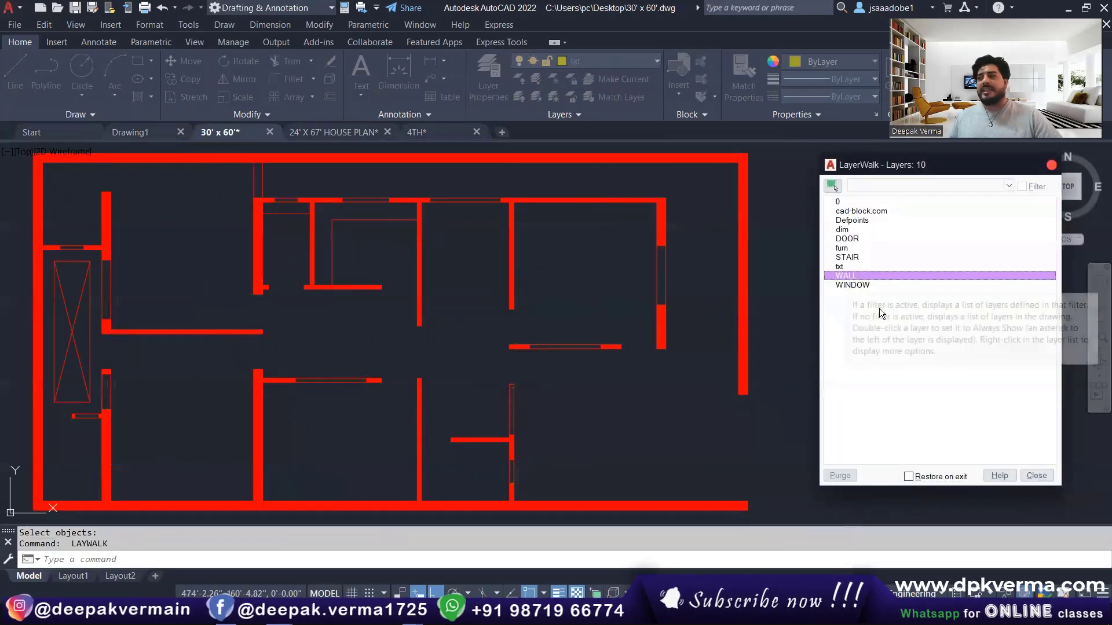
click(1036, 476)
click(616, 333)
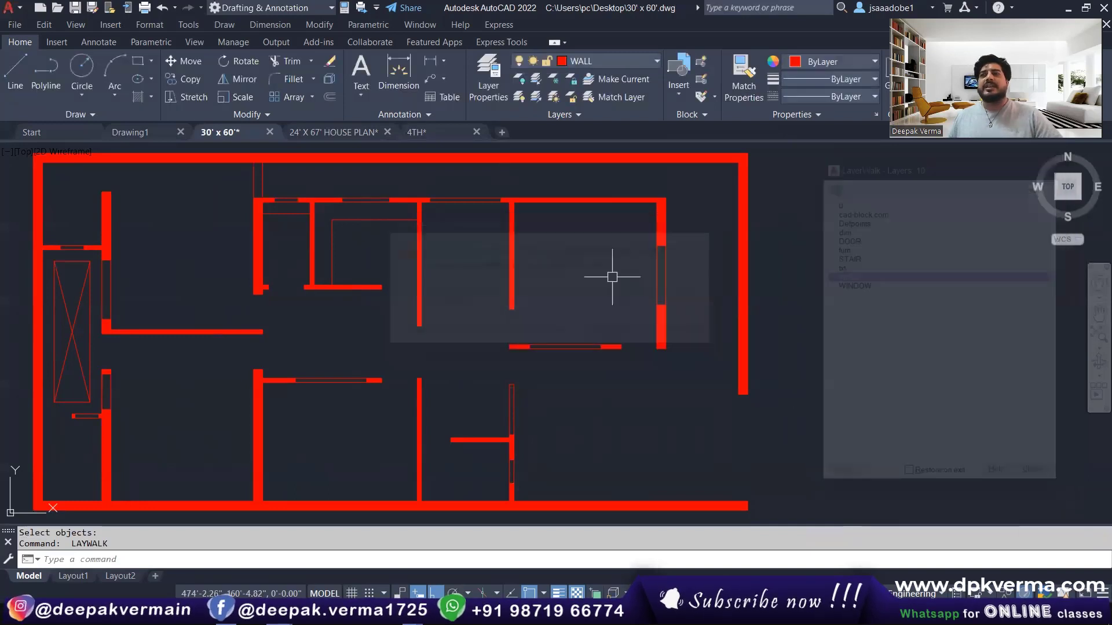
click(595, 62)
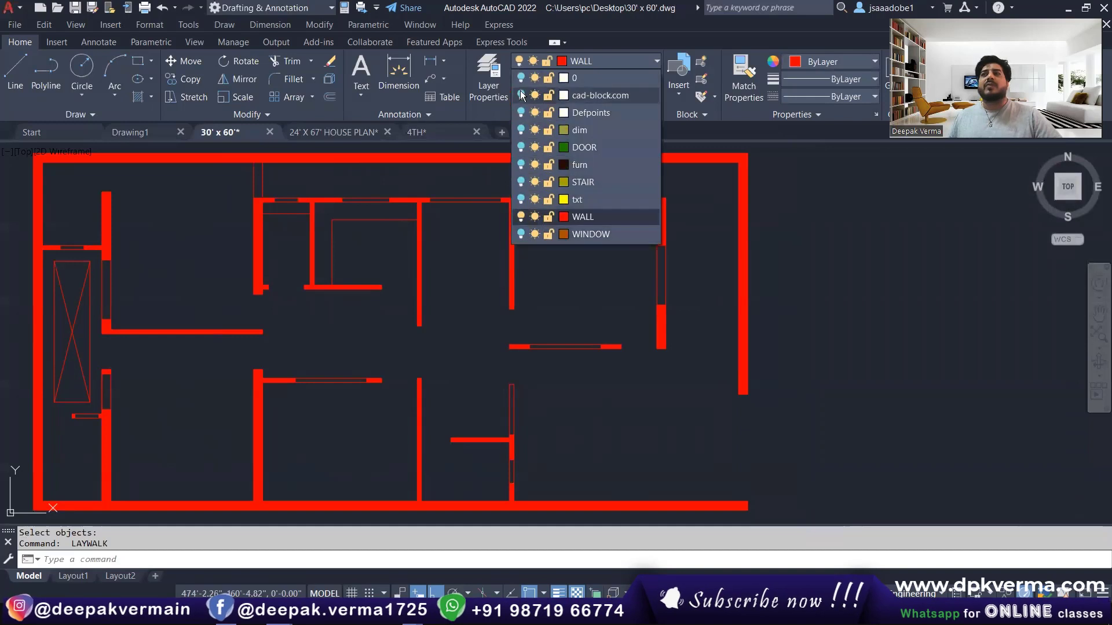
click(555, 67)
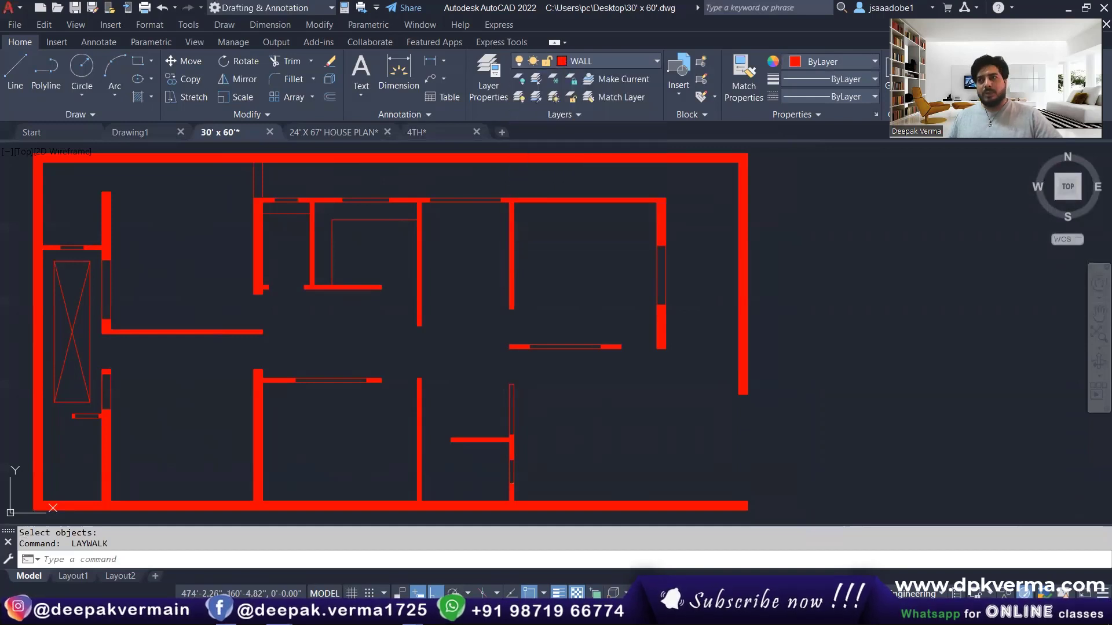
text(layw)
key(Return)
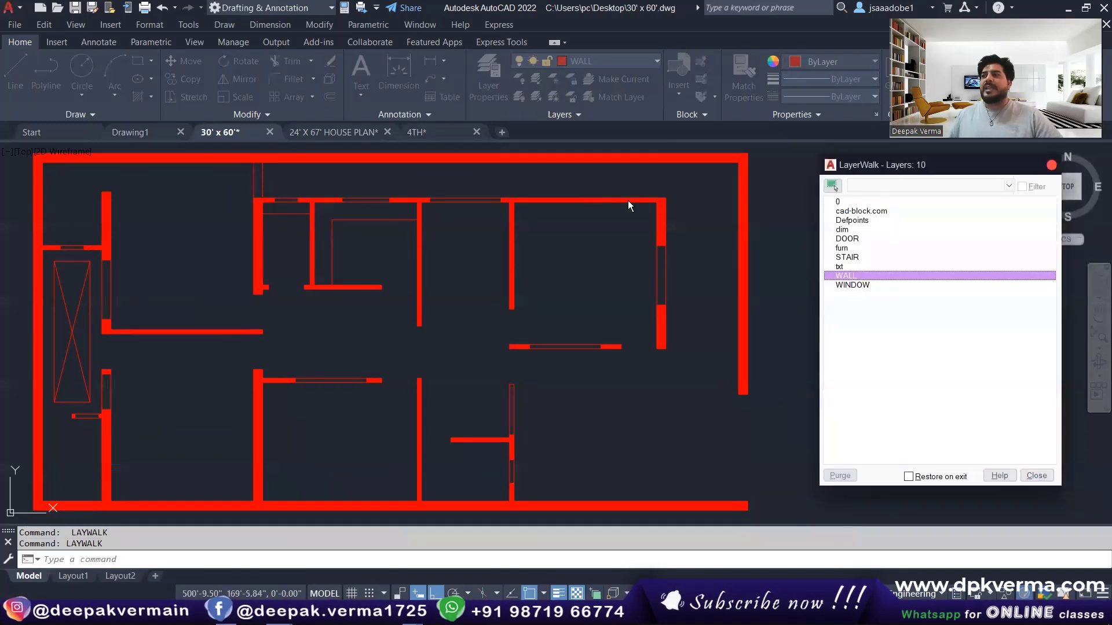
drag(838, 202, 848, 285)
click(924, 477)
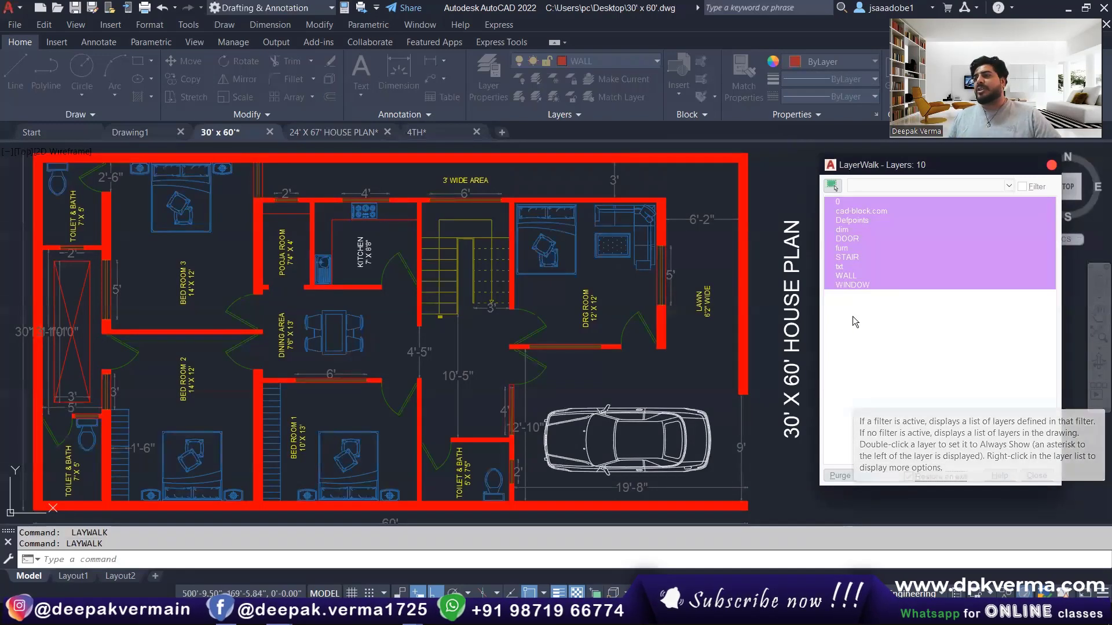
click(1050, 168)
Step: Turn layer 0 back on from the Layer dropdown
click(579, 61)
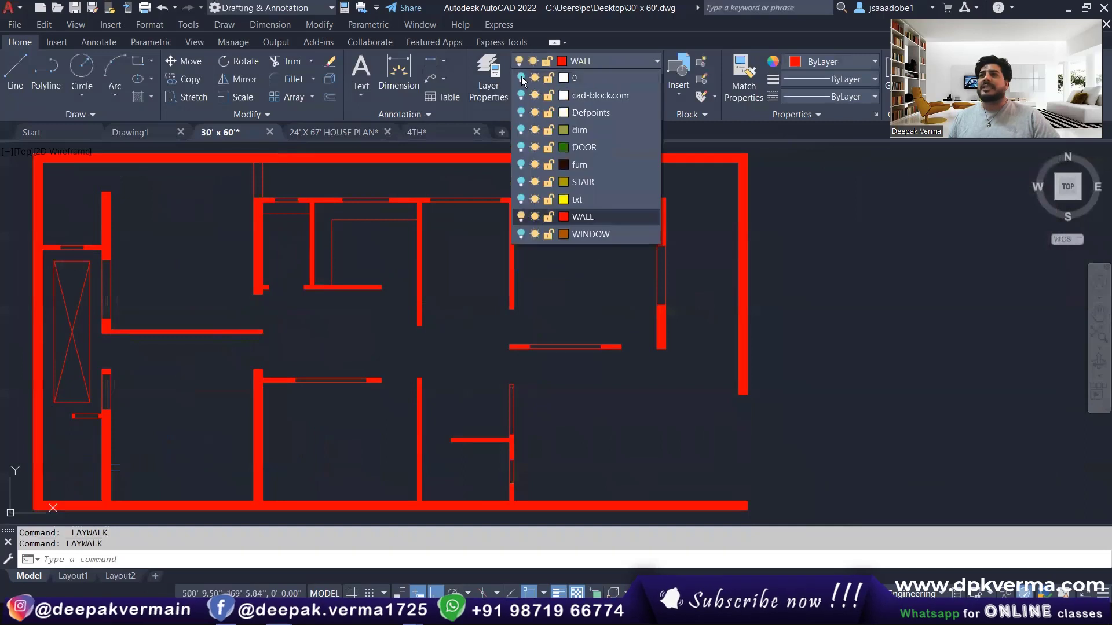
click(523, 115)
click(579, 61)
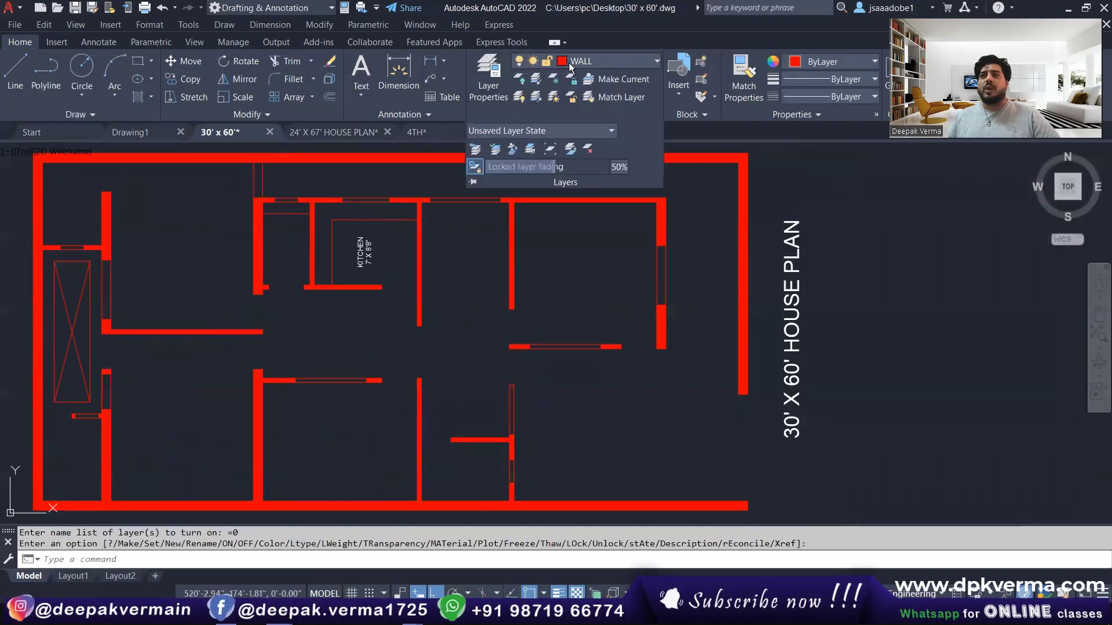
click(579, 61)
Step: Switch the cad-block.com, DOOR, furn, STAIR, txt and WINDOW layers back on
click(521, 95)
click(520, 129)
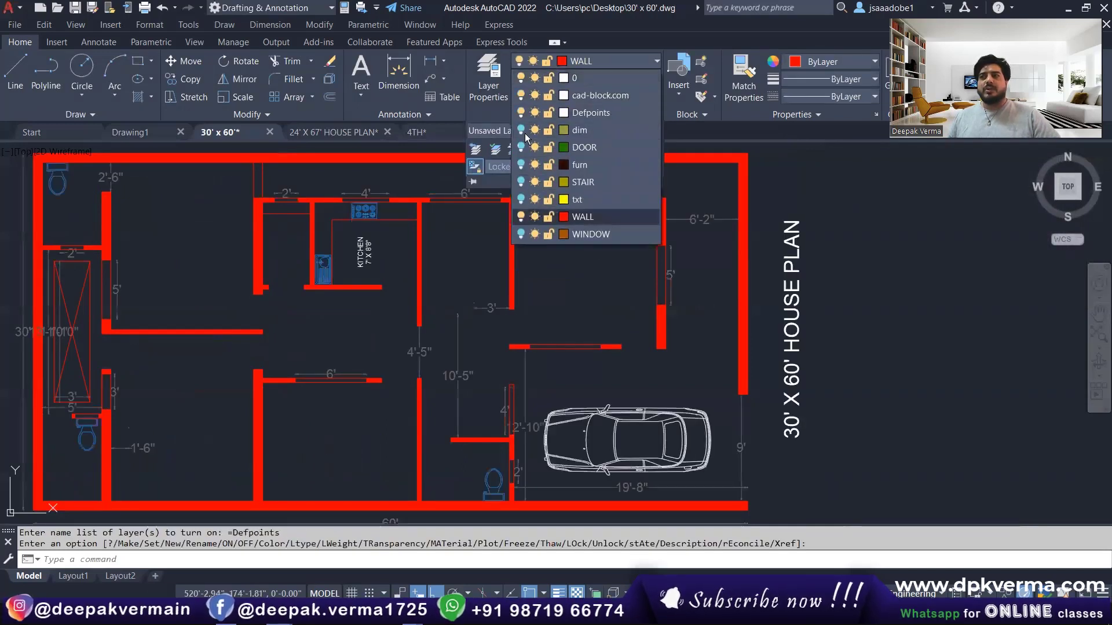
click(520, 165)
click(521, 199)
click(521, 233)
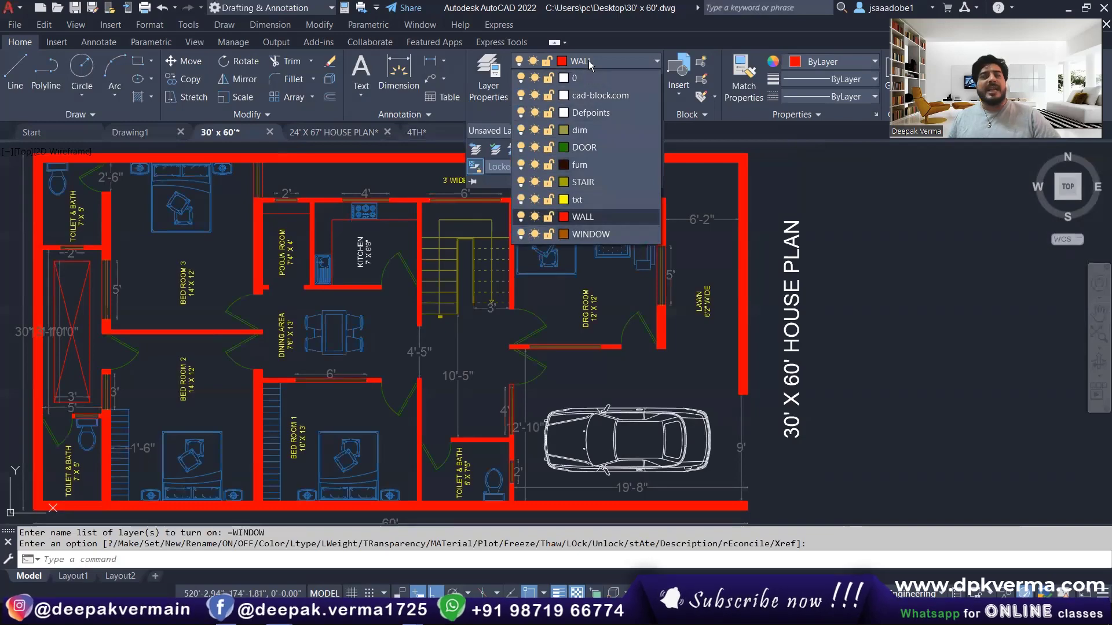
click(589, 62)
click(590, 62)
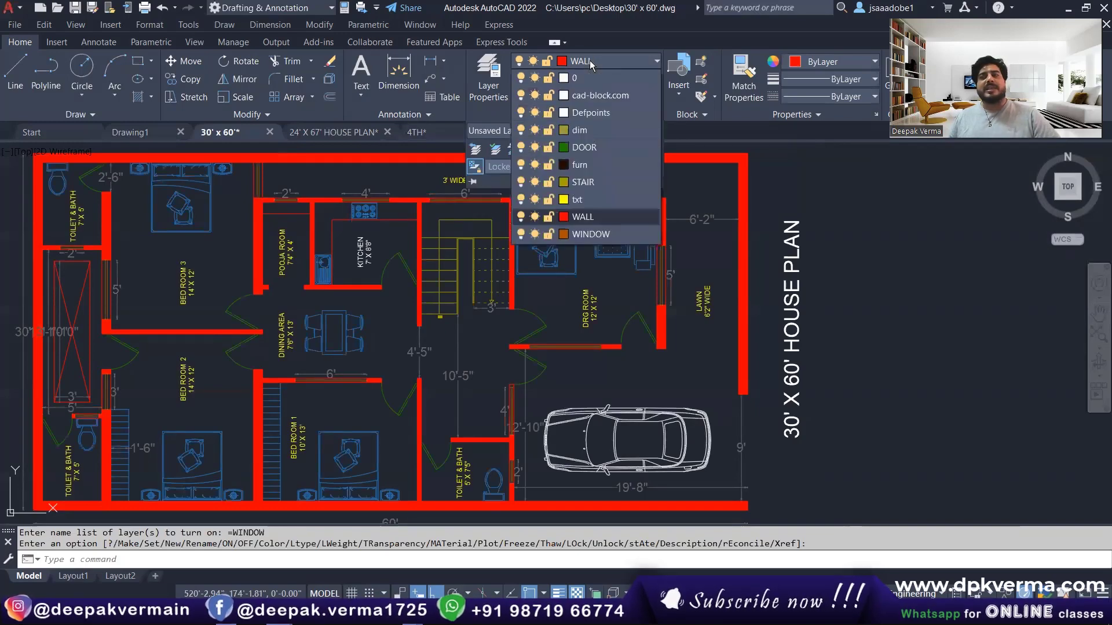